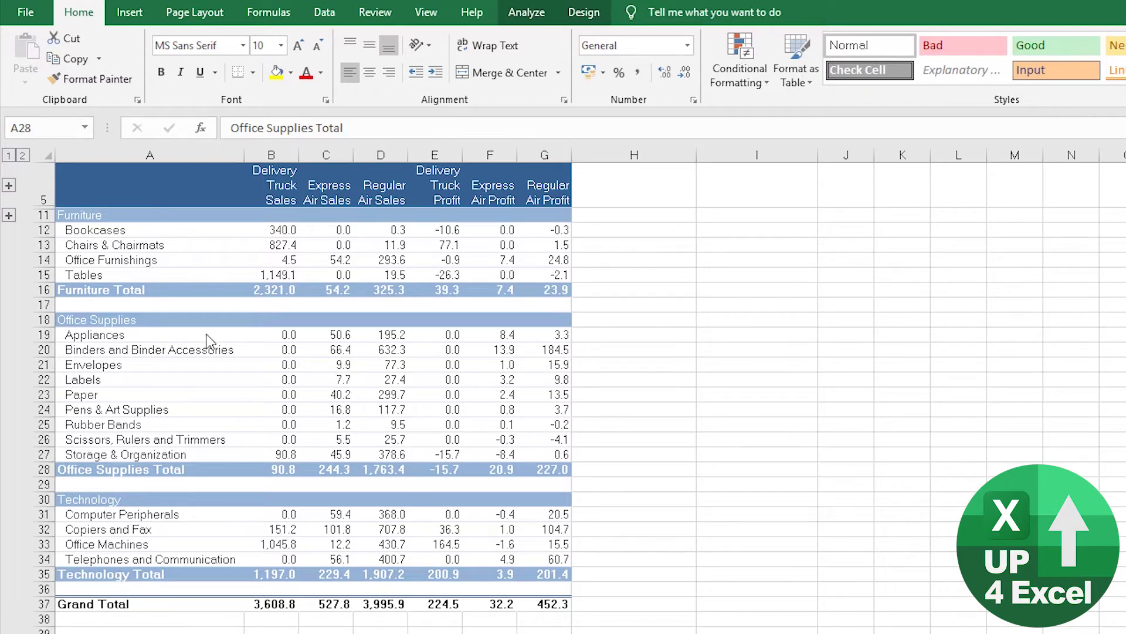
# Select the Furniture, Office Supplies and Technology labels together and give them a dark blue theme fill
pyautogui.hotkey('ctrl', 'shift', 'Right')
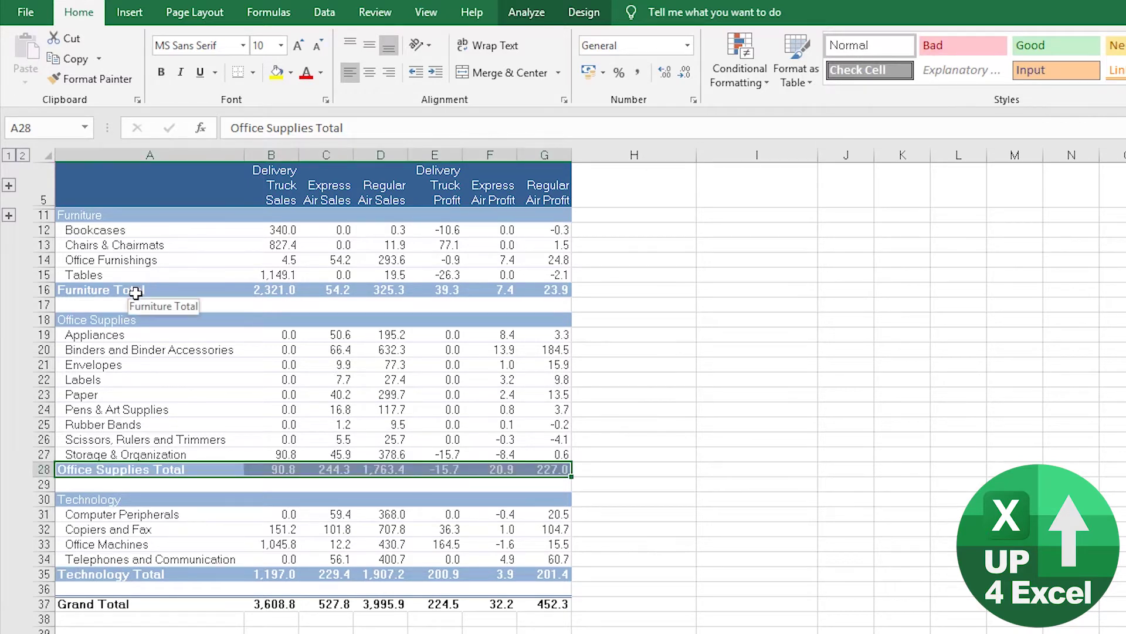
pyautogui.click(136, 291)
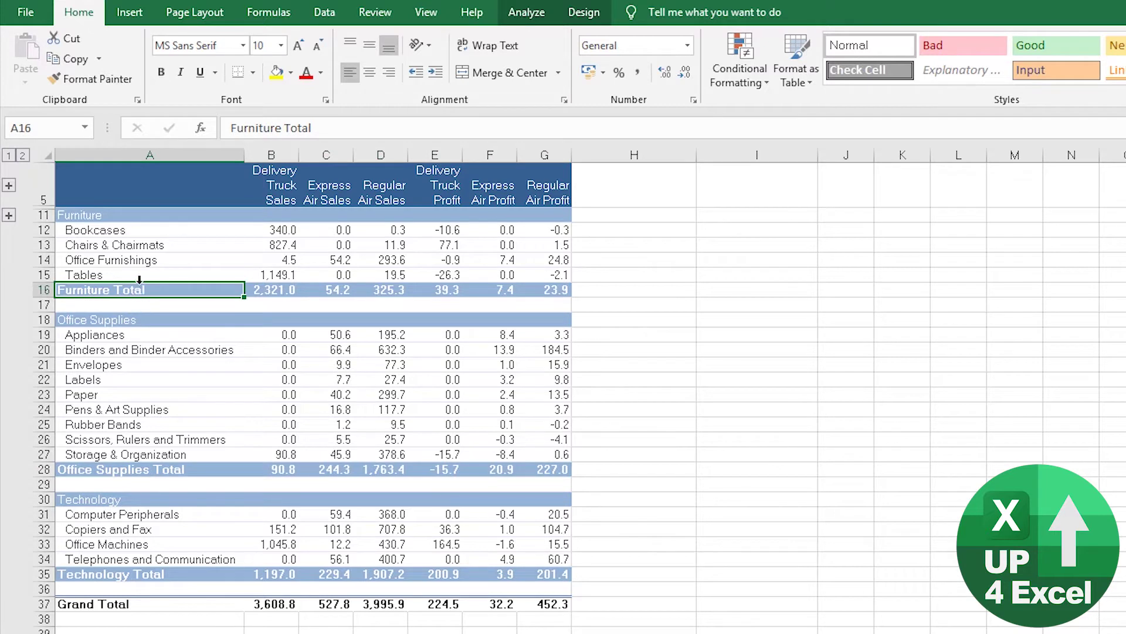
pyautogui.click(139, 279)
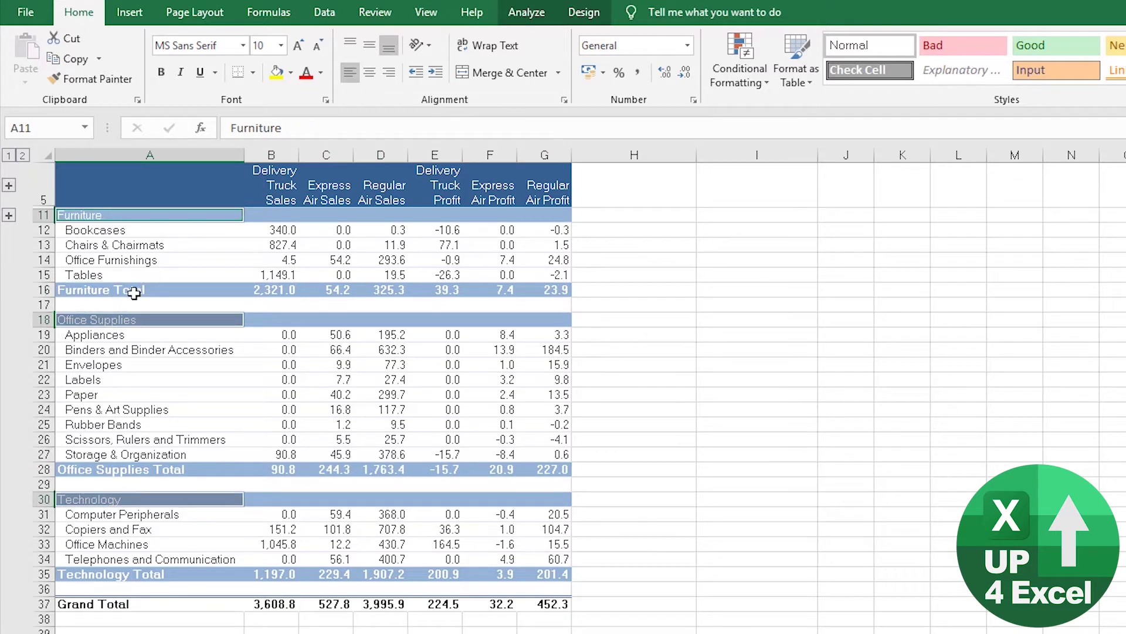
pyautogui.click(131, 310)
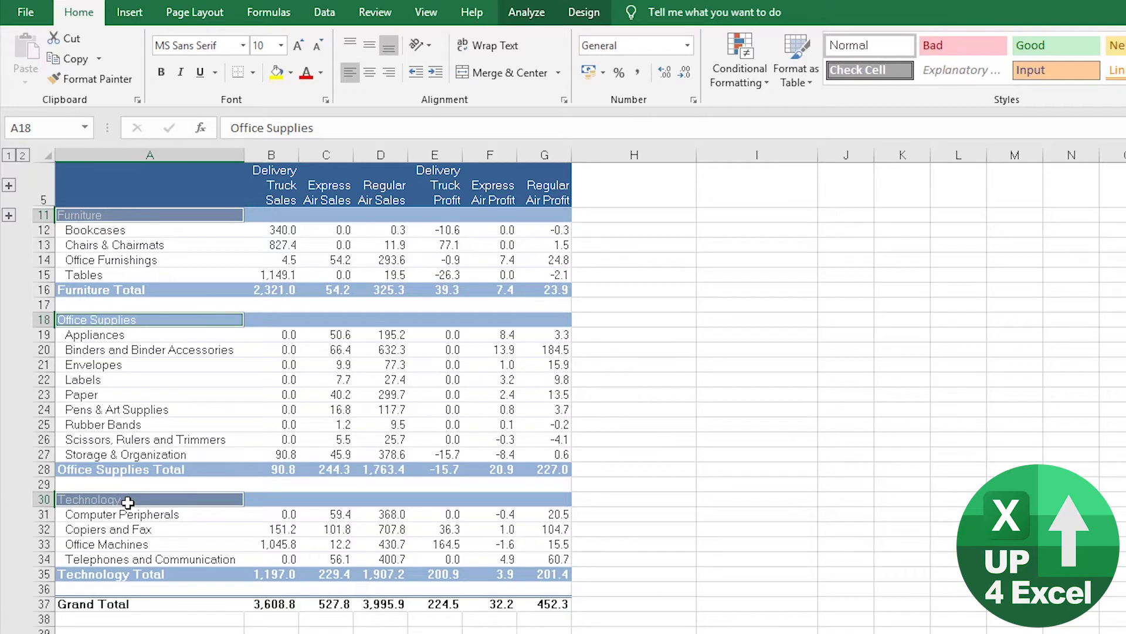
pyautogui.click(290, 74)
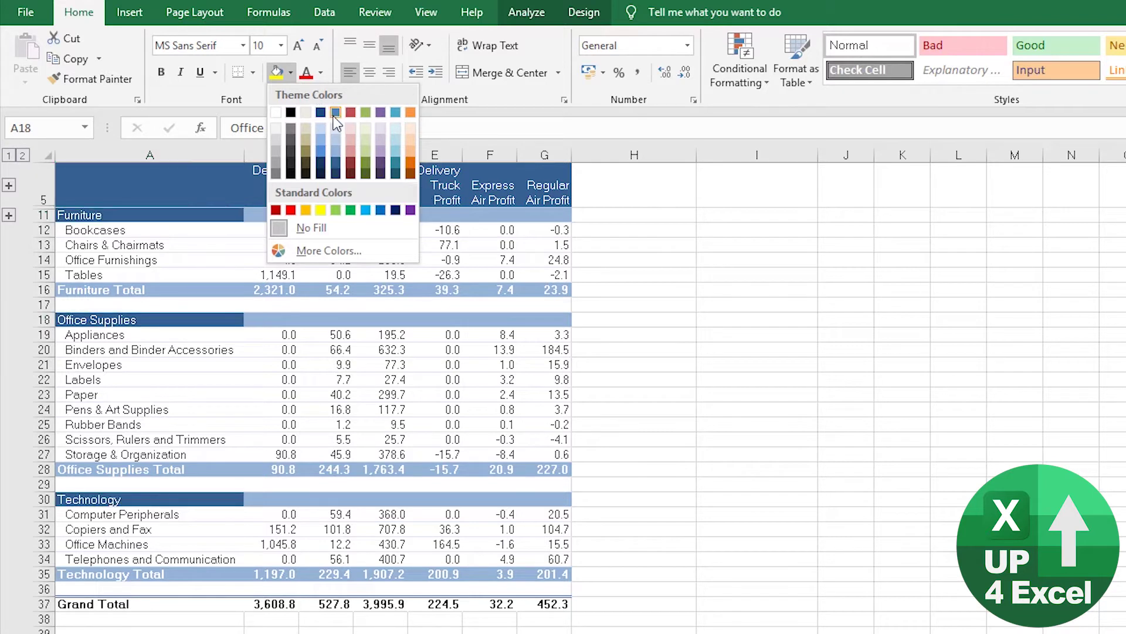
pyautogui.click(335, 174)
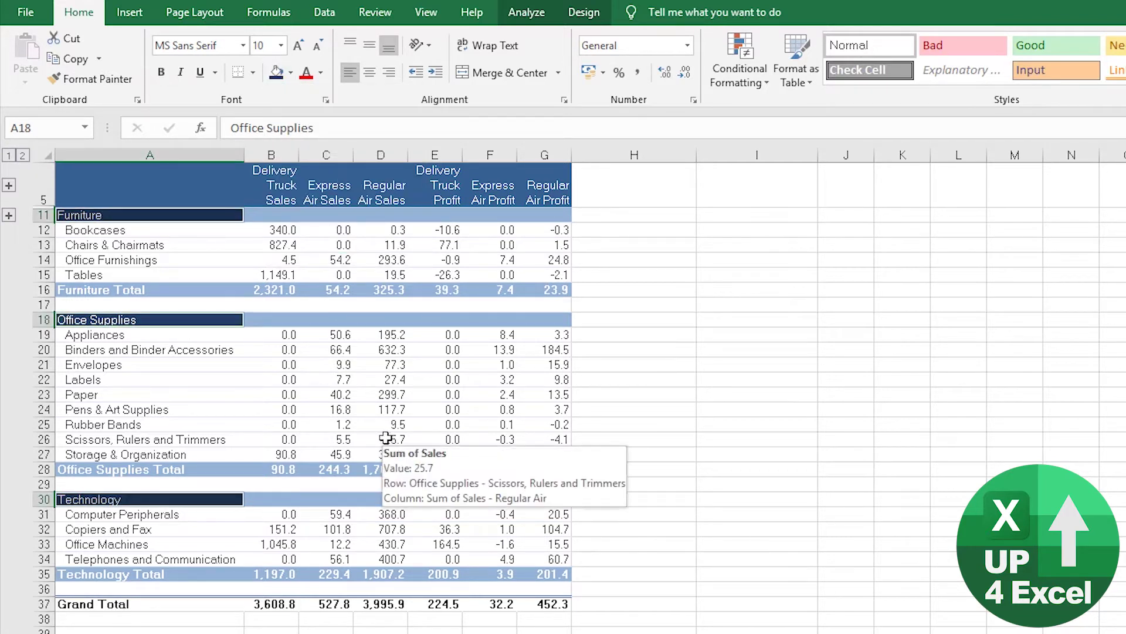
pyautogui.click(382, 409)
# Colour the totals 2,321.0, 325.3, 1,763.4 and 227.0 red, refreshing the pivot before and after
pyautogui.rightClick(271, 378)
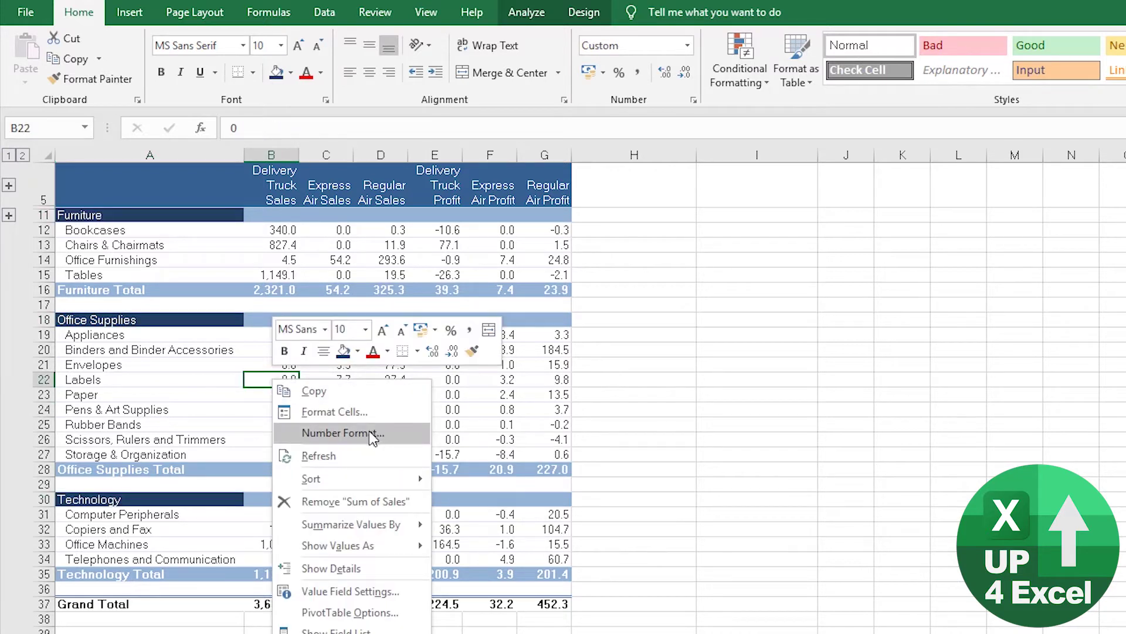
pyautogui.click(380, 455)
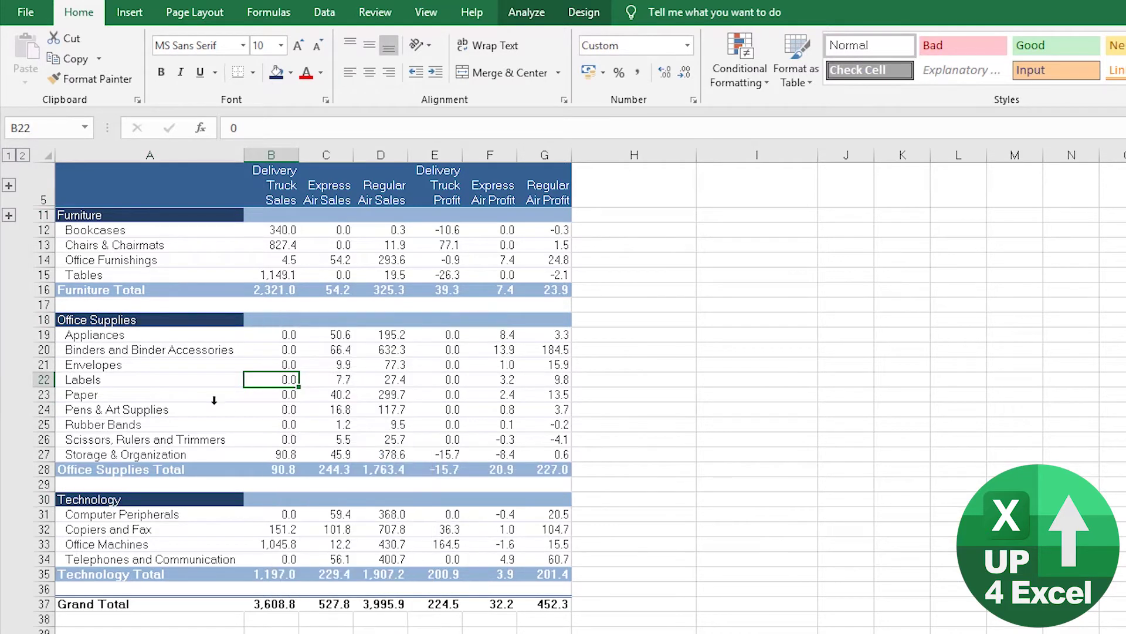
pyautogui.click(171, 470)
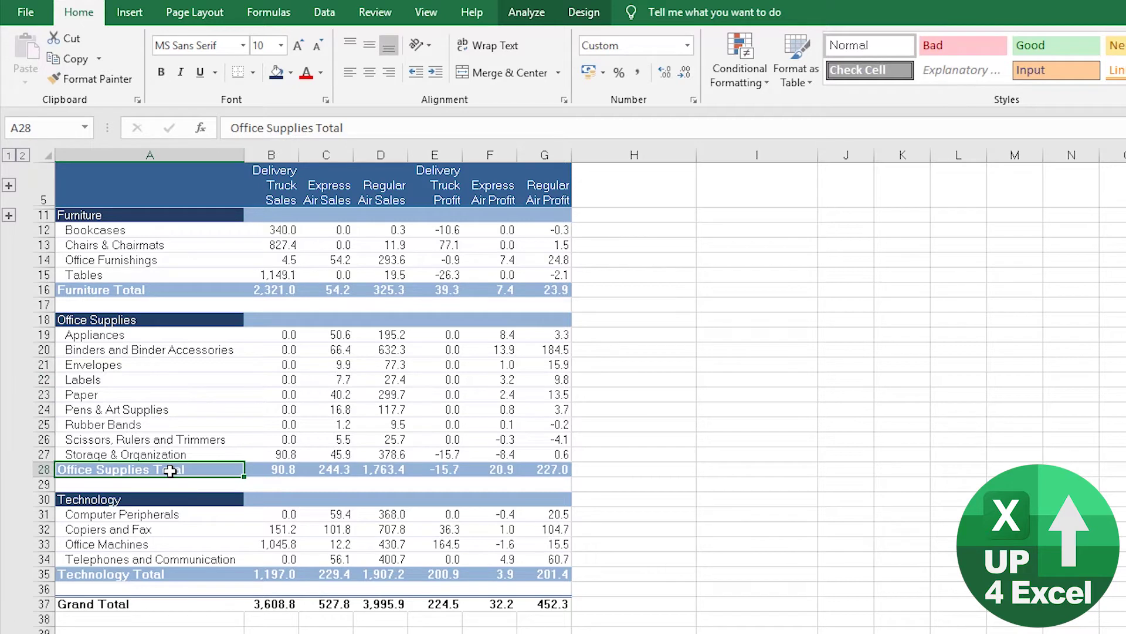
pyautogui.click(281, 290)
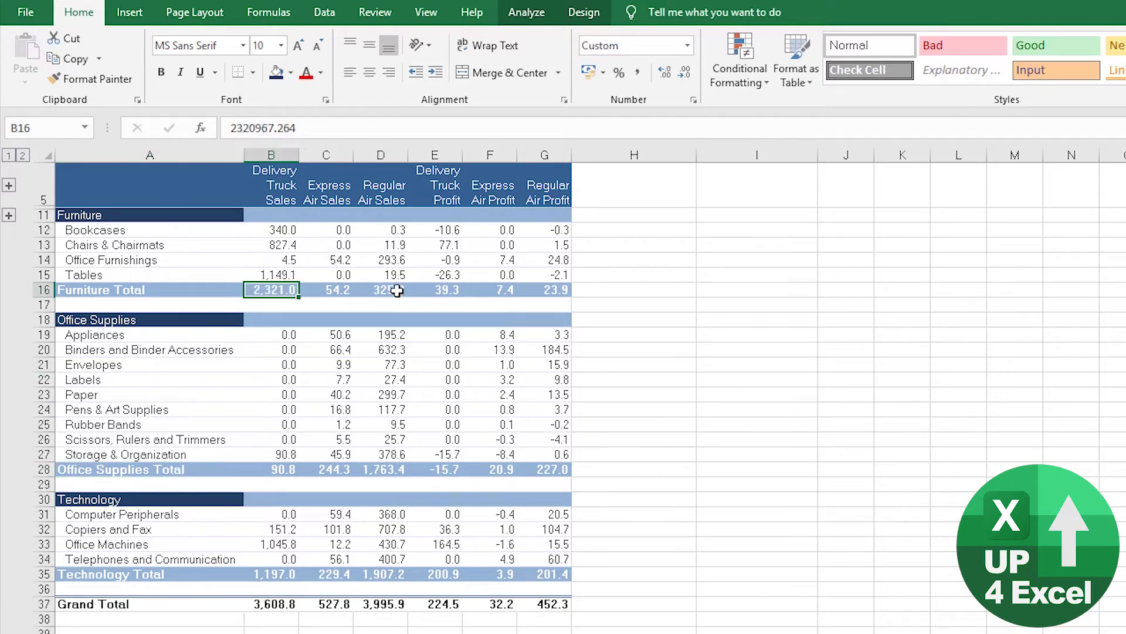
pyautogui.keyDown('ctrl'); pyautogui.click(394, 289); pyautogui.keyUp('ctrl')
pyautogui.keyDown('ctrl'); pyautogui.click(390, 474); pyautogui.keyUp('ctrl')
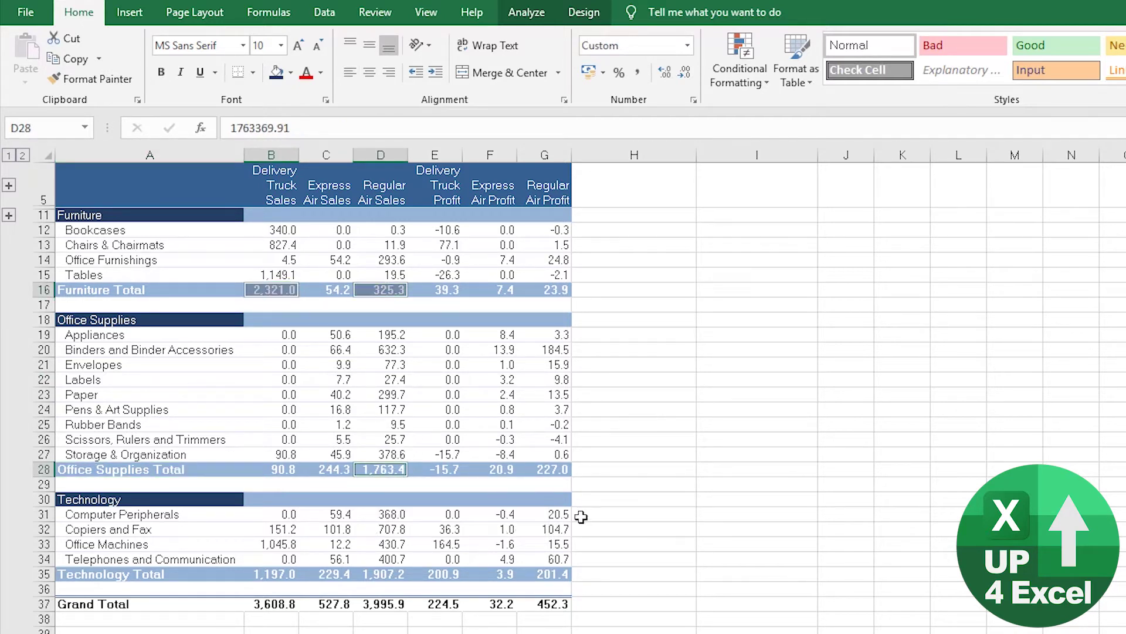
pyautogui.keyDown('ctrl'); pyautogui.click(549, 469); pyautogui.keyUp('ctrl')
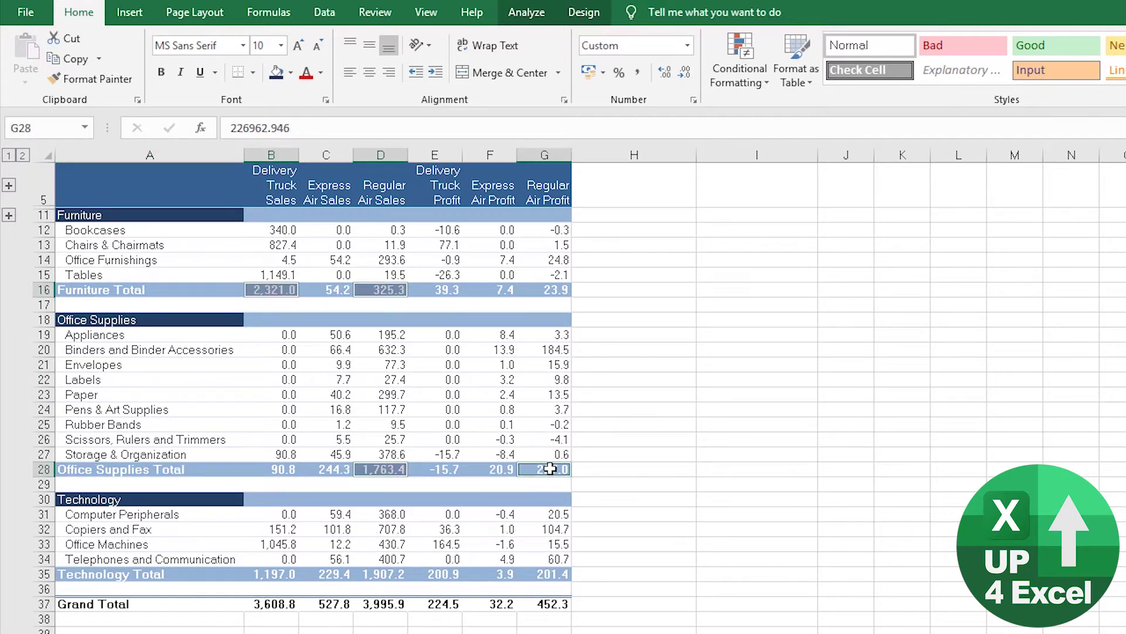
pyautogui.click(305, 73)
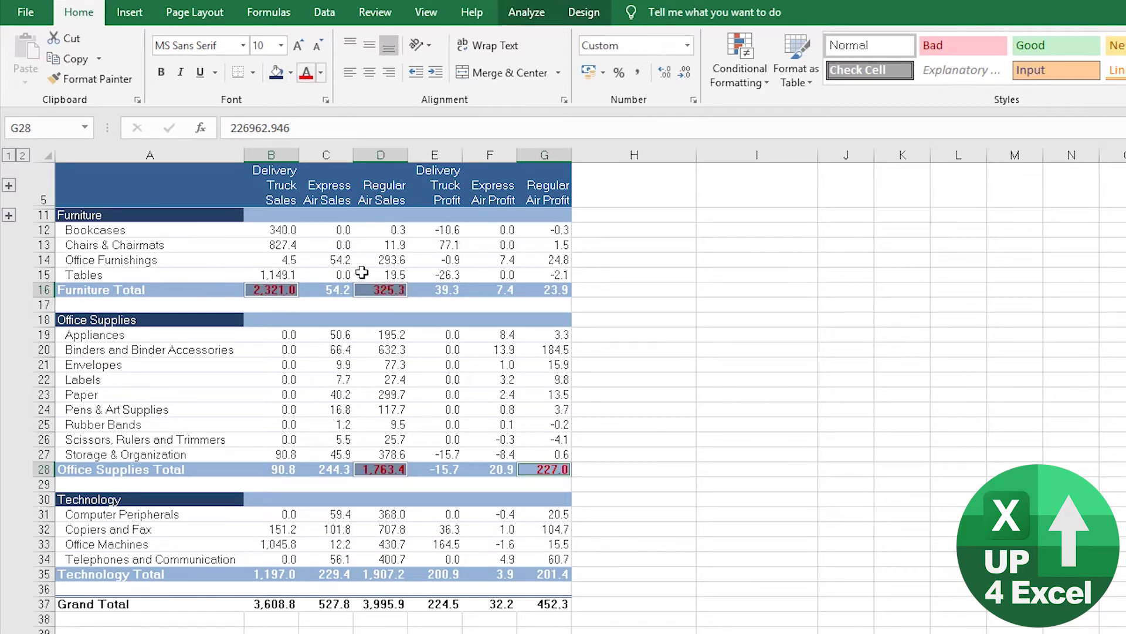
pyautogui.rightClick(359, 349)
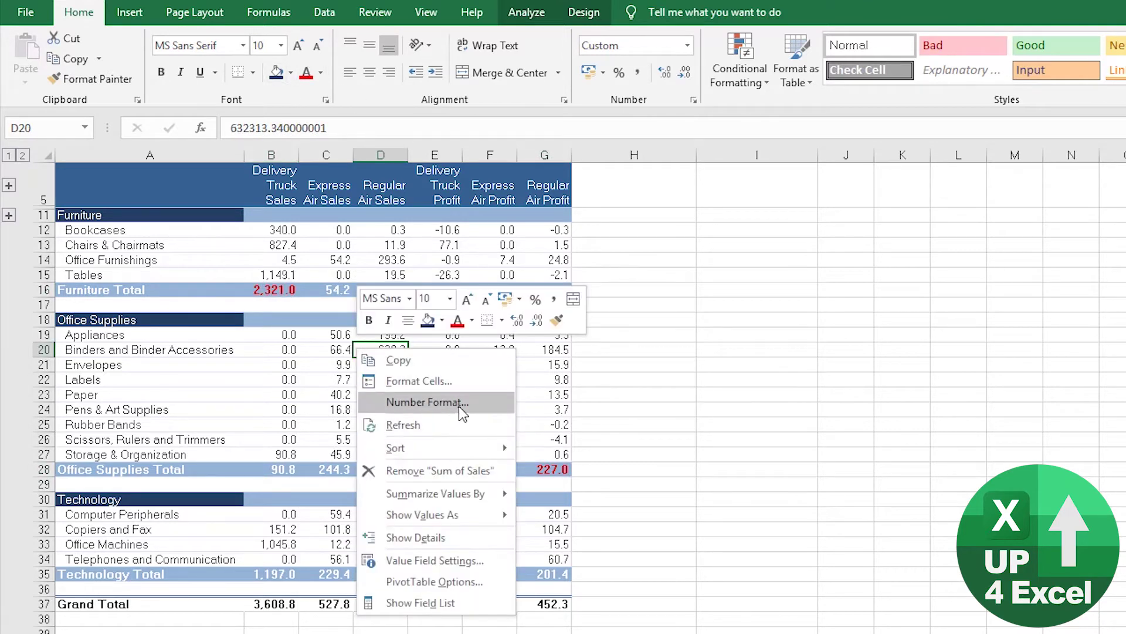
pyautogui.click(462, 426)
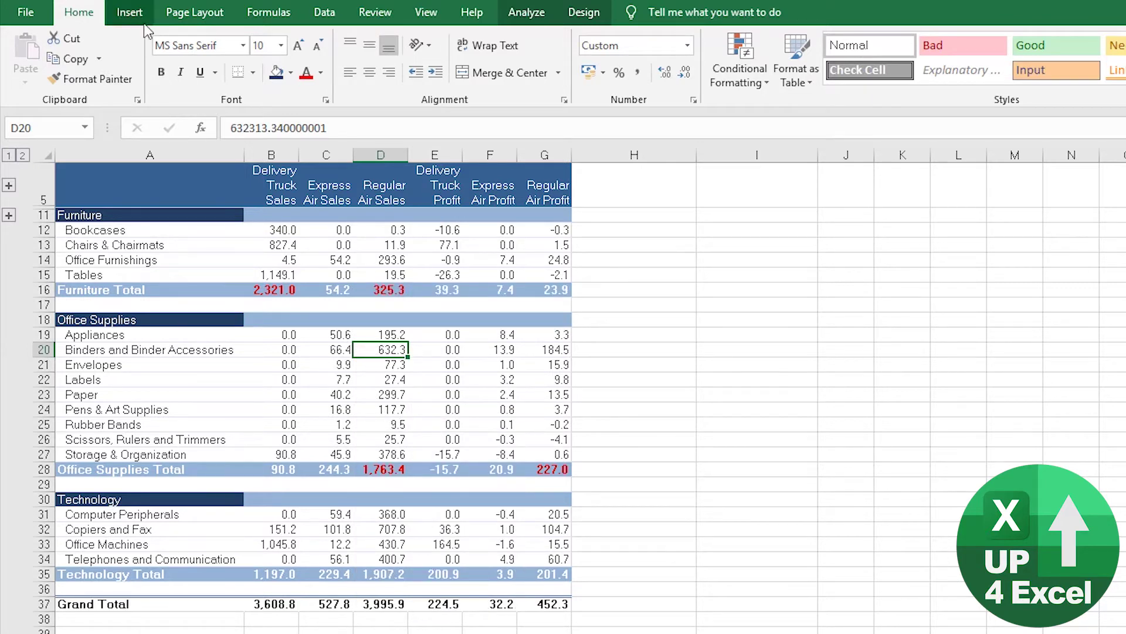
# Undo the red font on the four totals and clear the selection
pyautogui.hotkey('ctrl', 'z')
pyautogui.hotkey('ctrl', 'z')
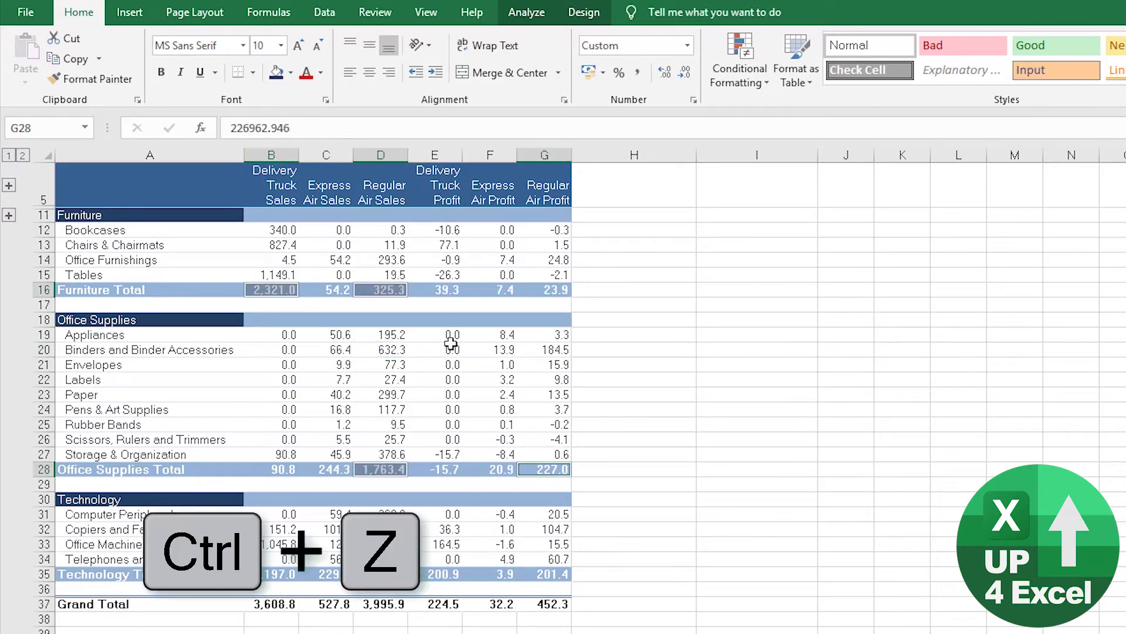
pyautogui.click(499, 366)
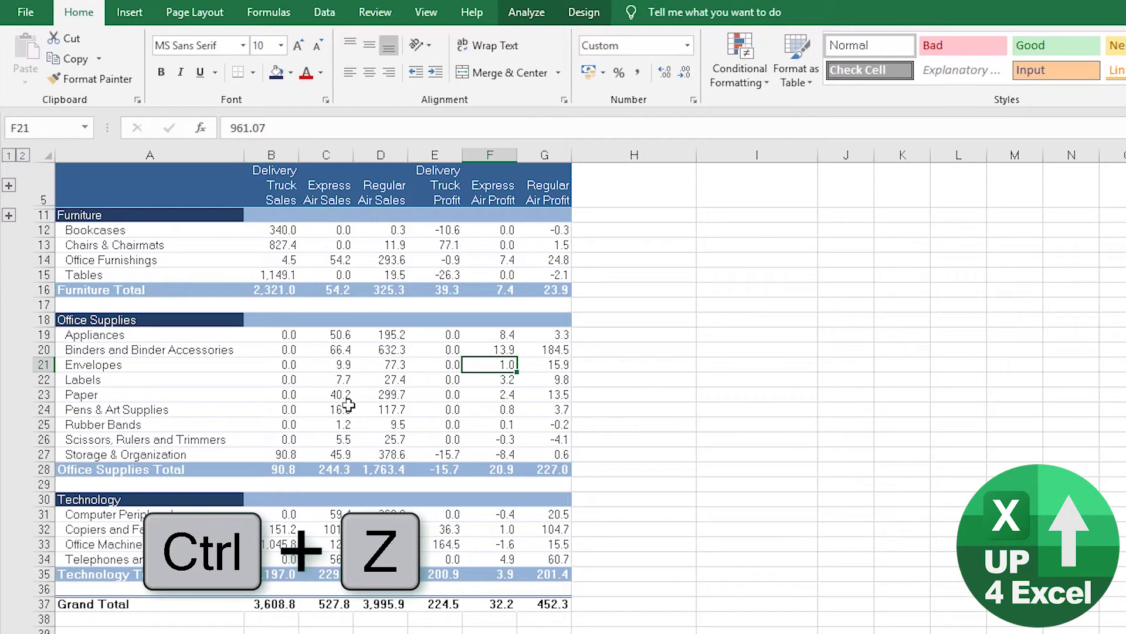
pyautogui.click(583, 14)
pyautogui.click(526, 12)
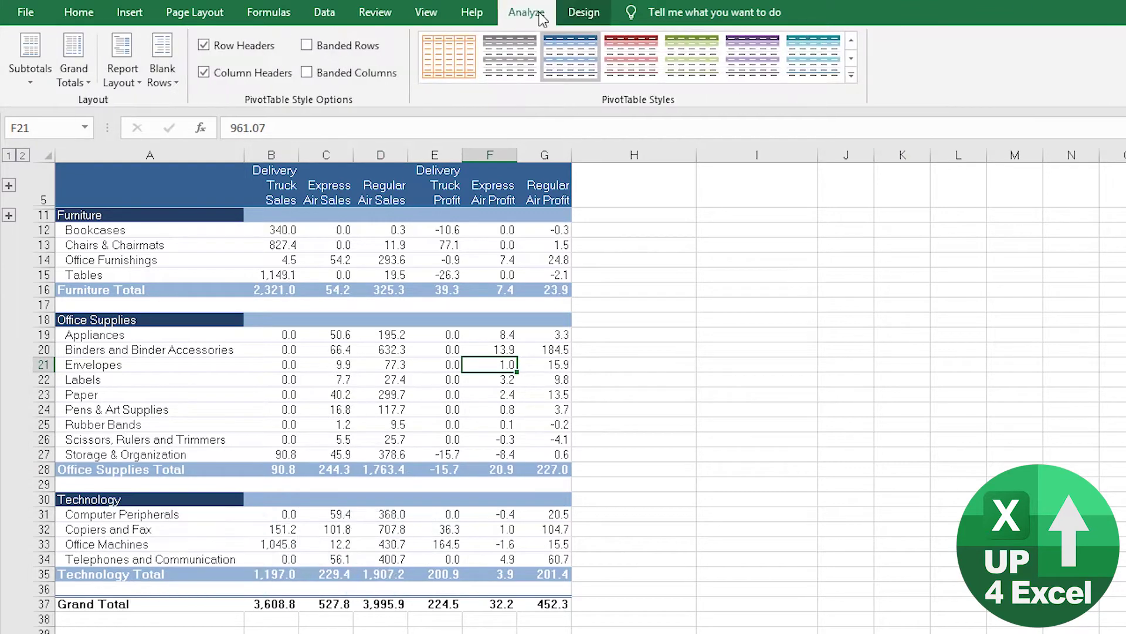
# Turn on the pivot's +/- Buttons and bring up Expand/Collapse for the Furniture field
pyautogui.click(783, 65)
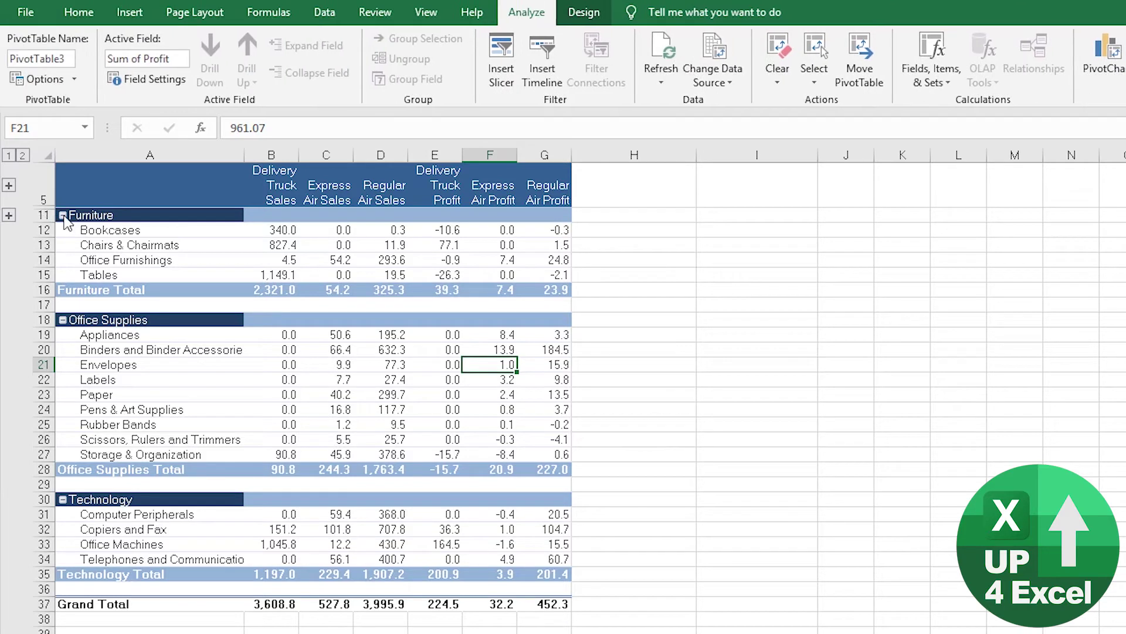
pyautogui.rightClick(88, 220)
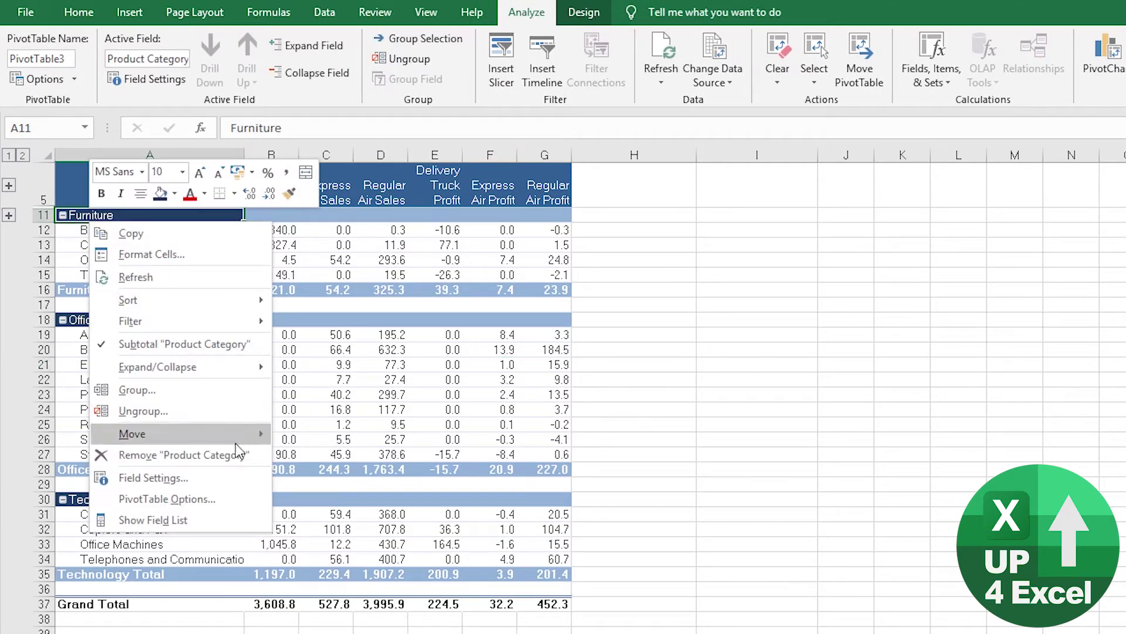
pyautogui.moveTo(229, 369)
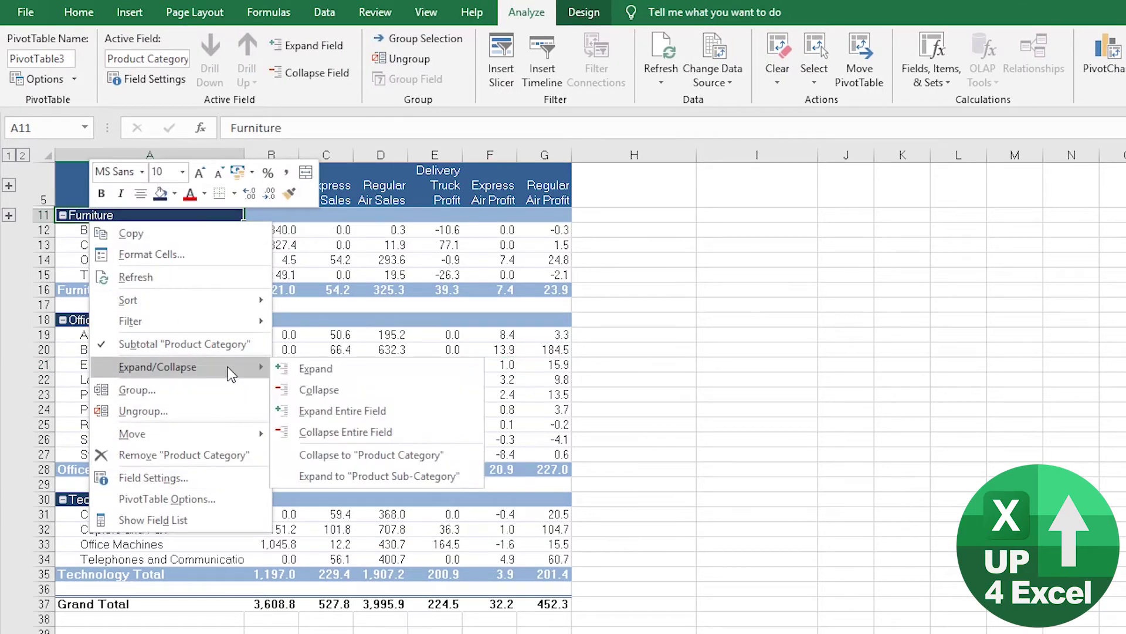
# Collapse the entire category field, remove the blank line after each item, and select A11:G13
pyautogui.click(420, 428)
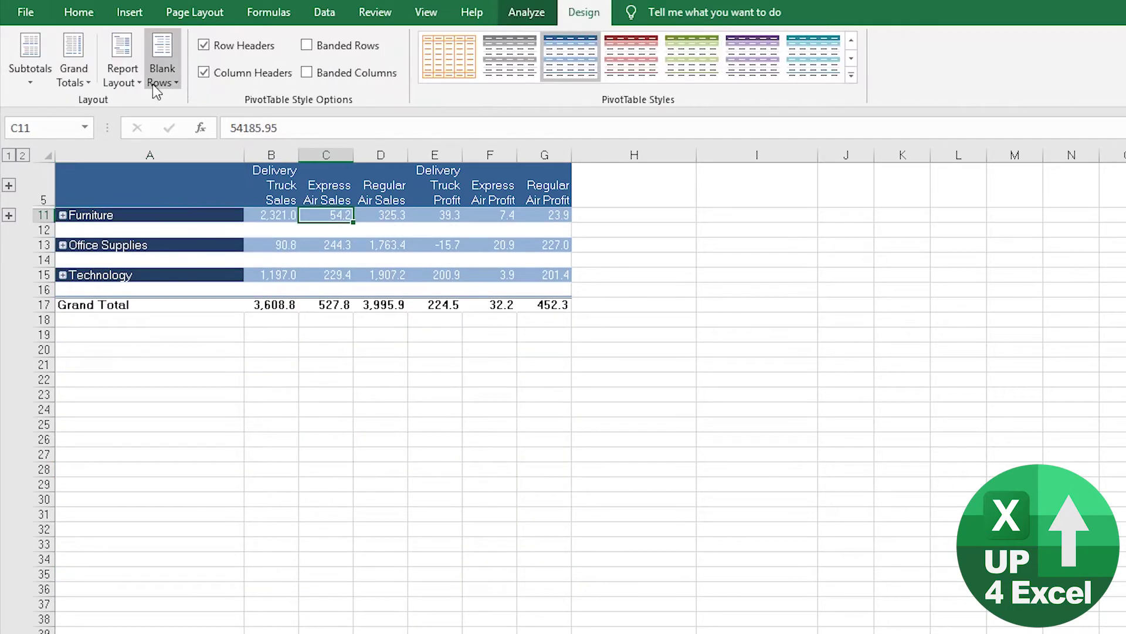
pyautogui.click(162, 76)
pyautogui.click(220, 151)
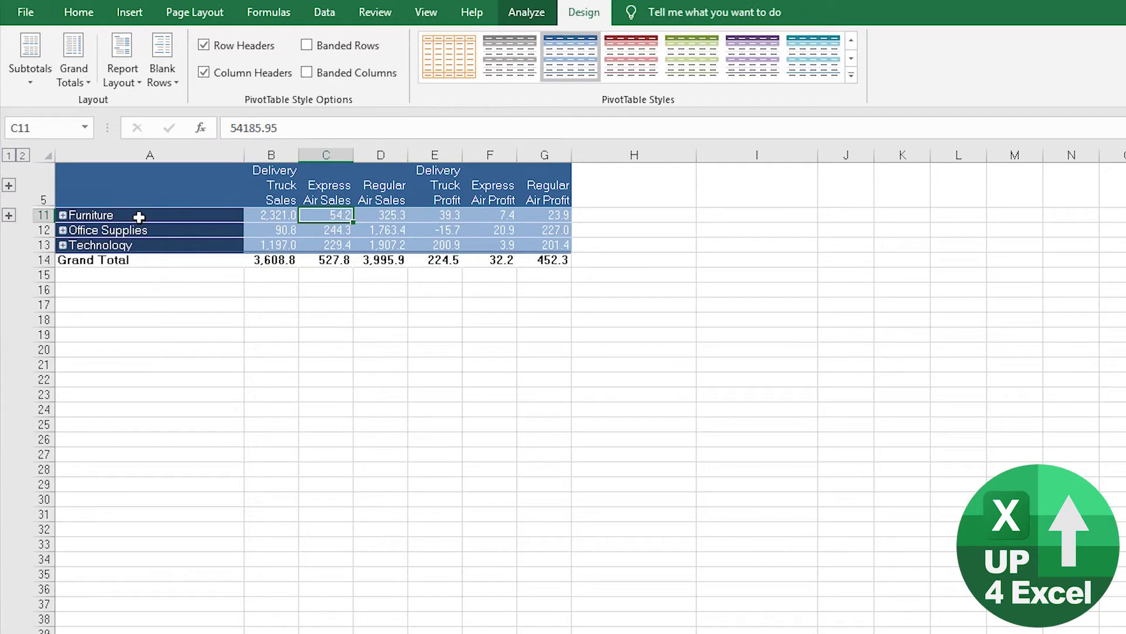
pyautogui.moveTo(139, 217); pyautogui.dragTo(550, 241)
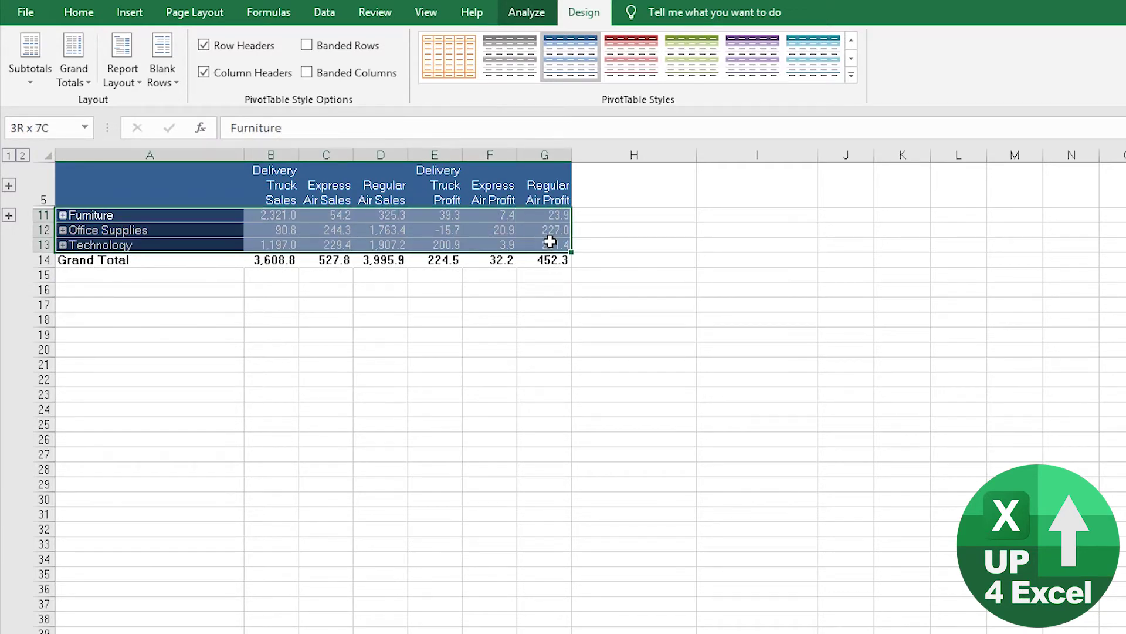
pyautogui.moveTo(550, 241); pyautogui.dragTo(524, 236)
# Use Ctrl+G Go To Special with Visible cells only on the three collapsed category rows
pyautogui.moveTo(525, 237)
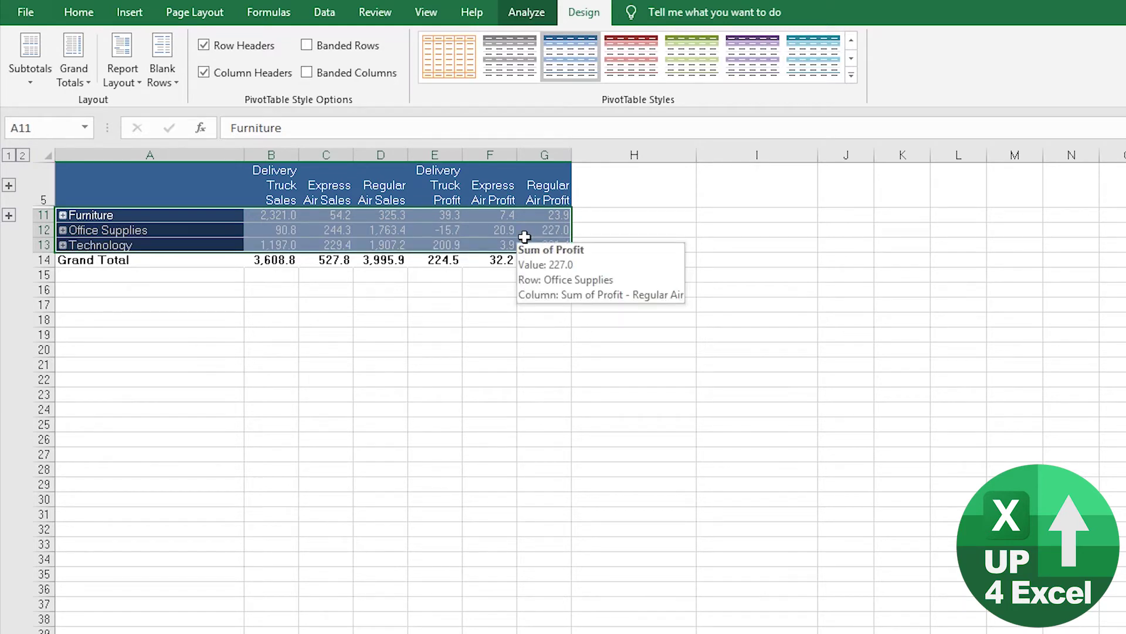
pyautogui.hotkey('ctrl', 'g')
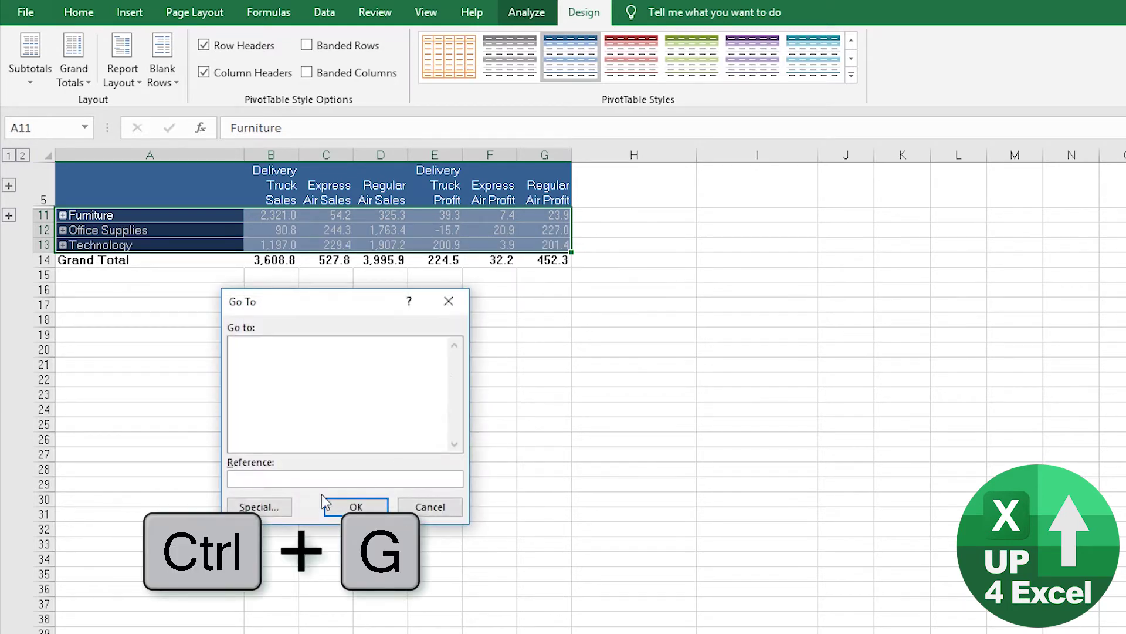
pyautogui.click(272, 507)
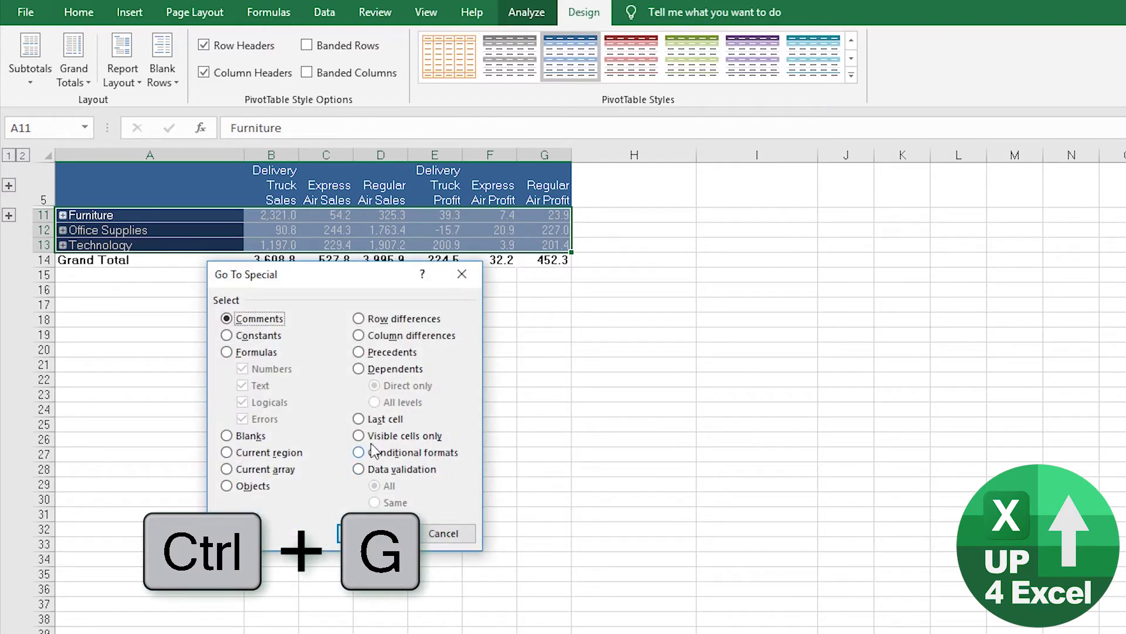
pyautogui.click(358, 436)
pyautogui.click(378, 533)
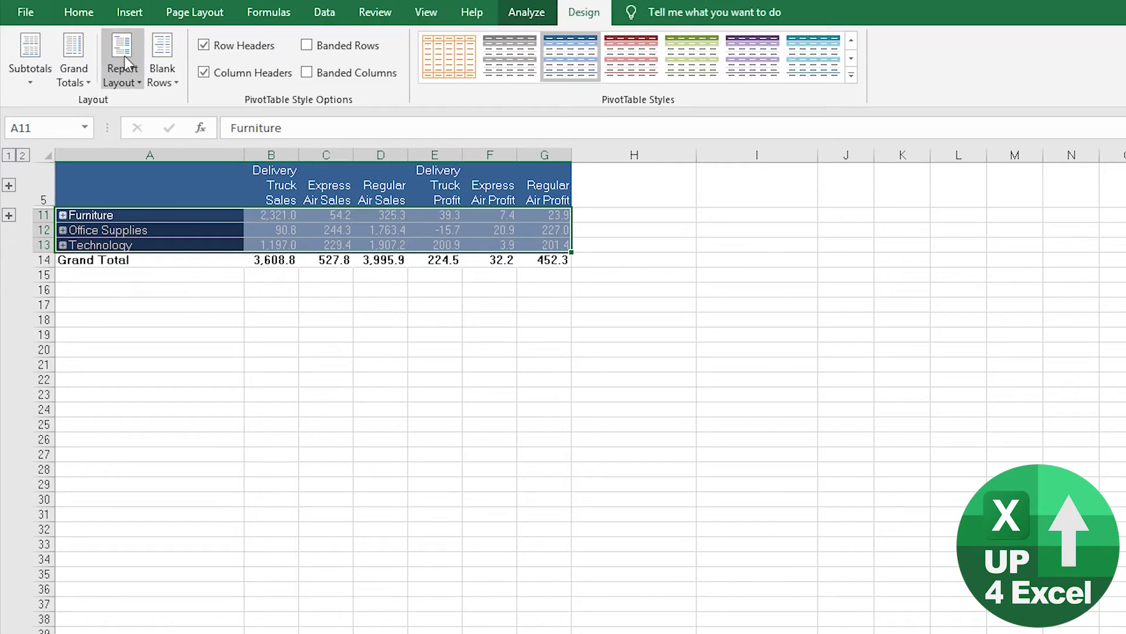
pyautogui.click(73, 18)
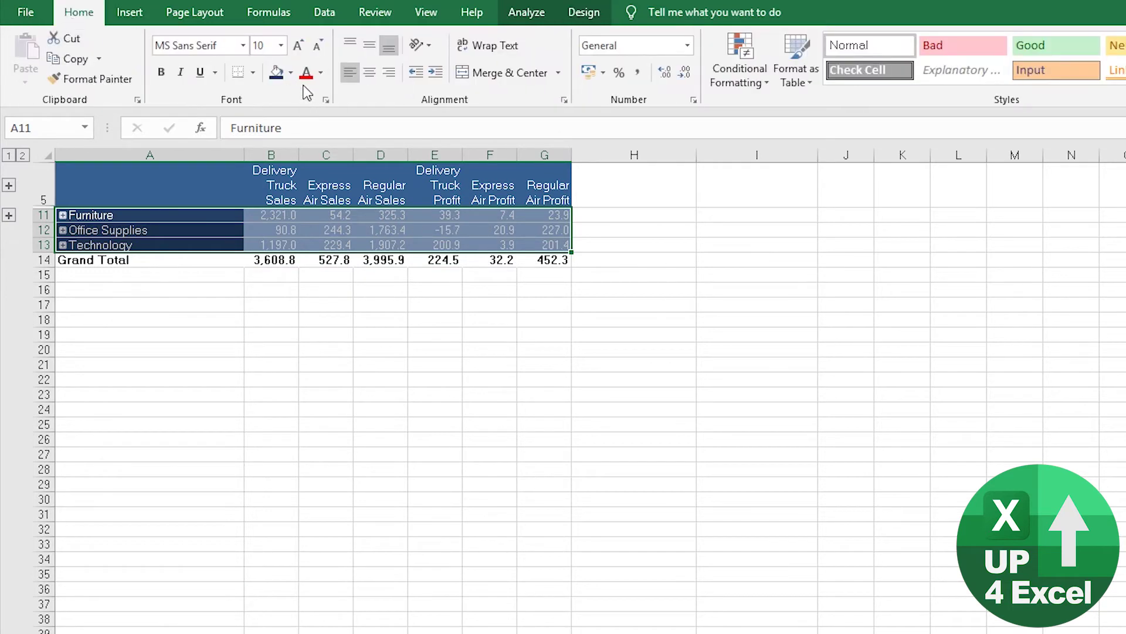
# Fill the collapsed category rows 11–13 with a dark grey theme colour
pyautogui.click(322, 76)
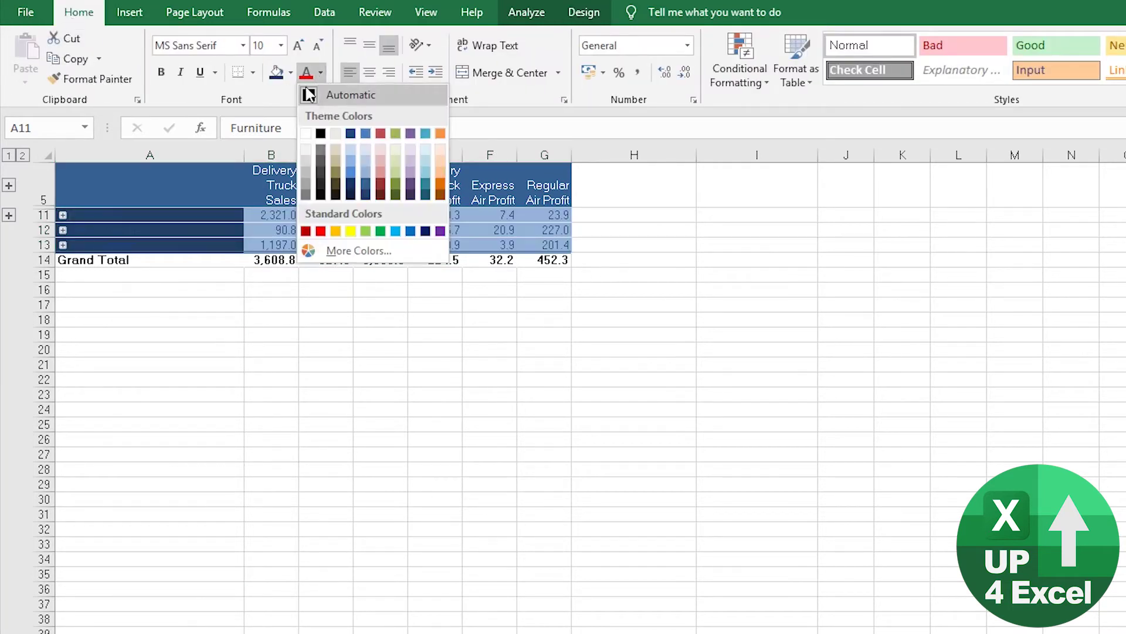
pyautogui.click(291, 74)
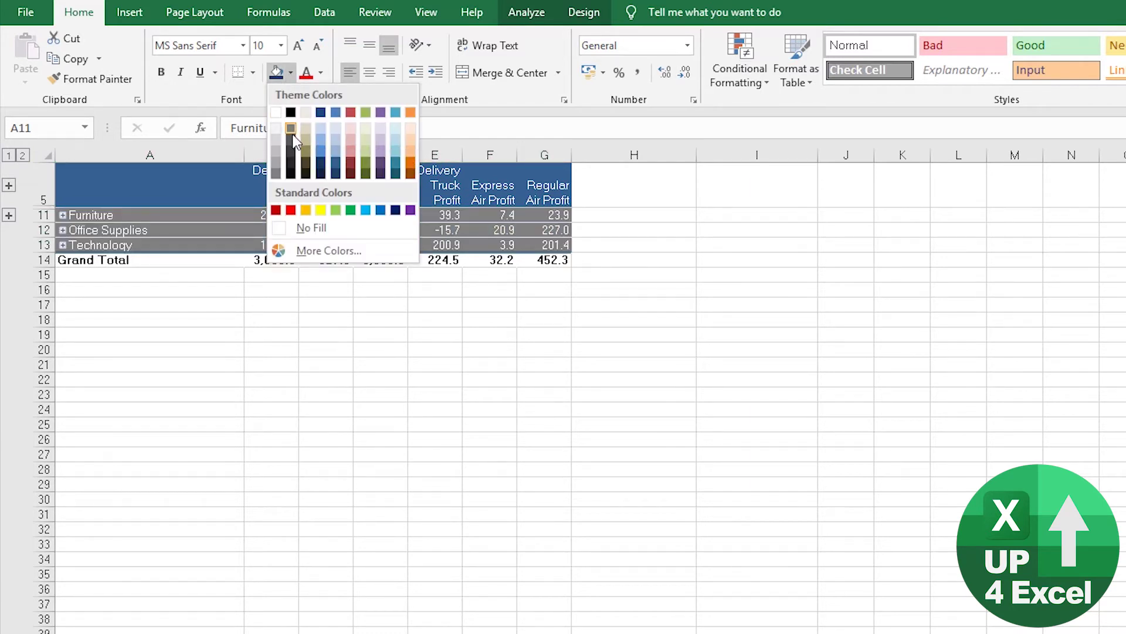
pyautogui.click(274, 176)
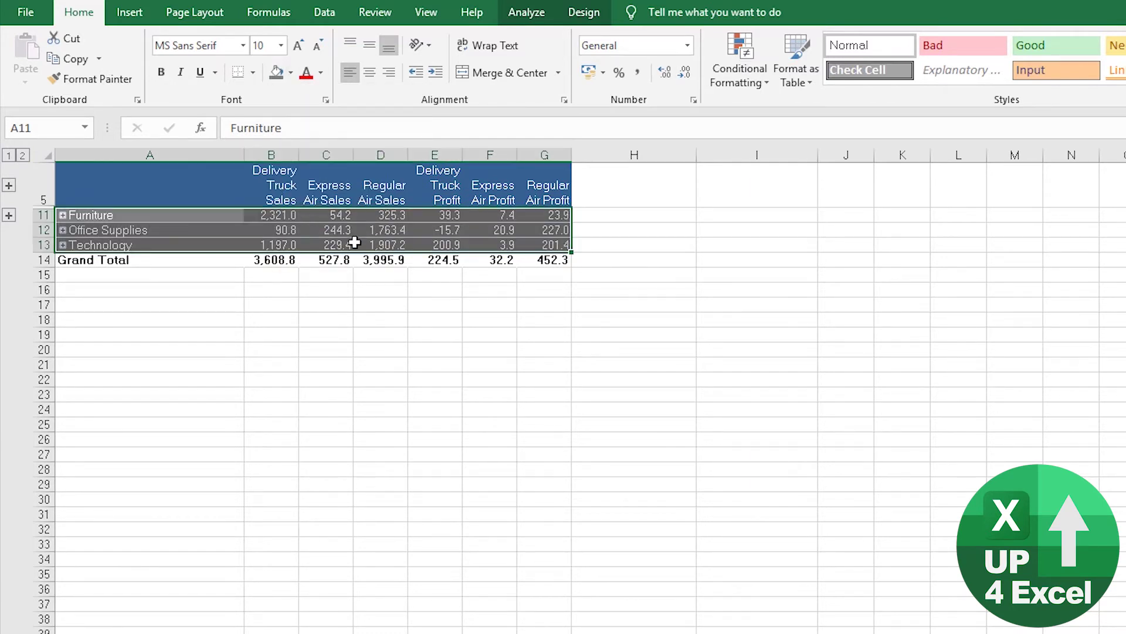
# Expand Entire Field on Furniture to list all sub-categories, then refresh the pivot table
pyautogui.rightClick(99, 218)
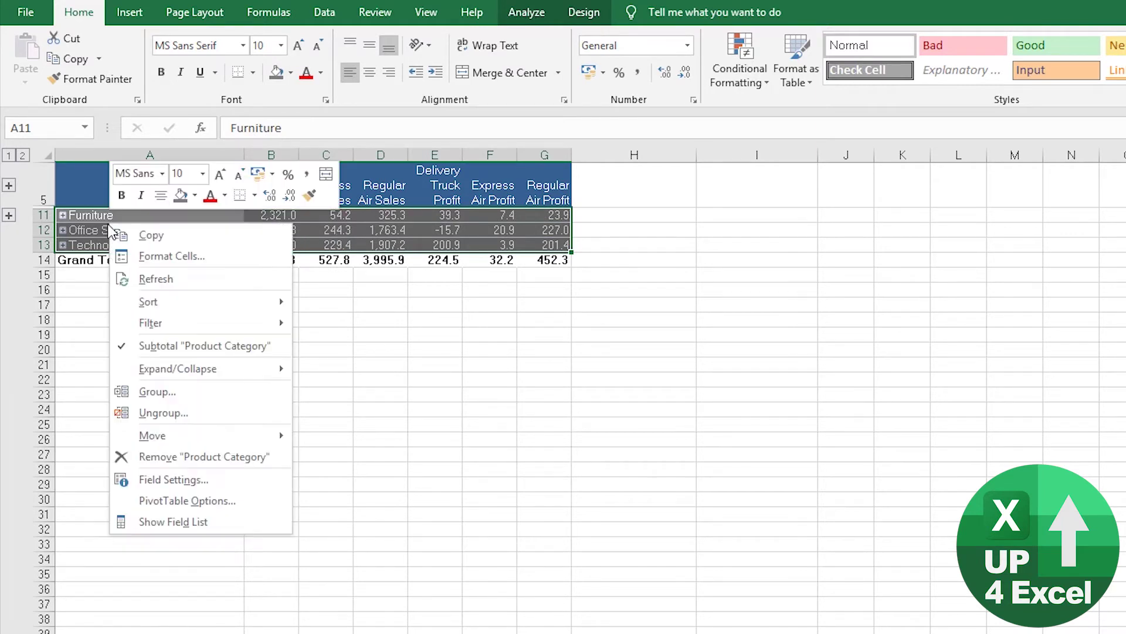
pyautogui.moveTo(256, 372)
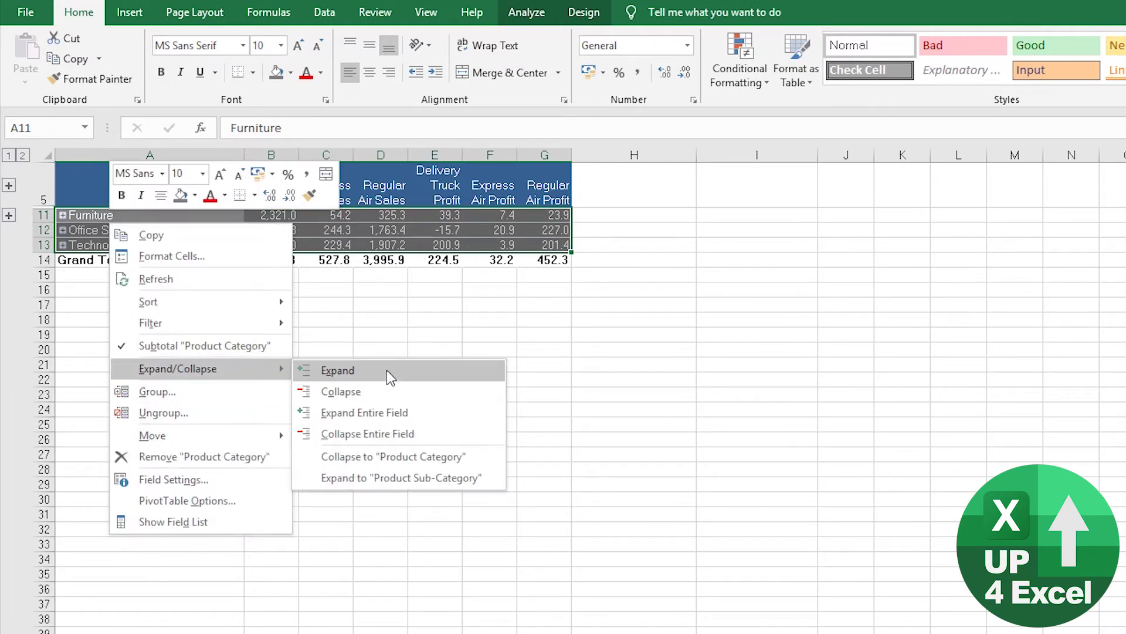
pyautogui.click(421, 412)
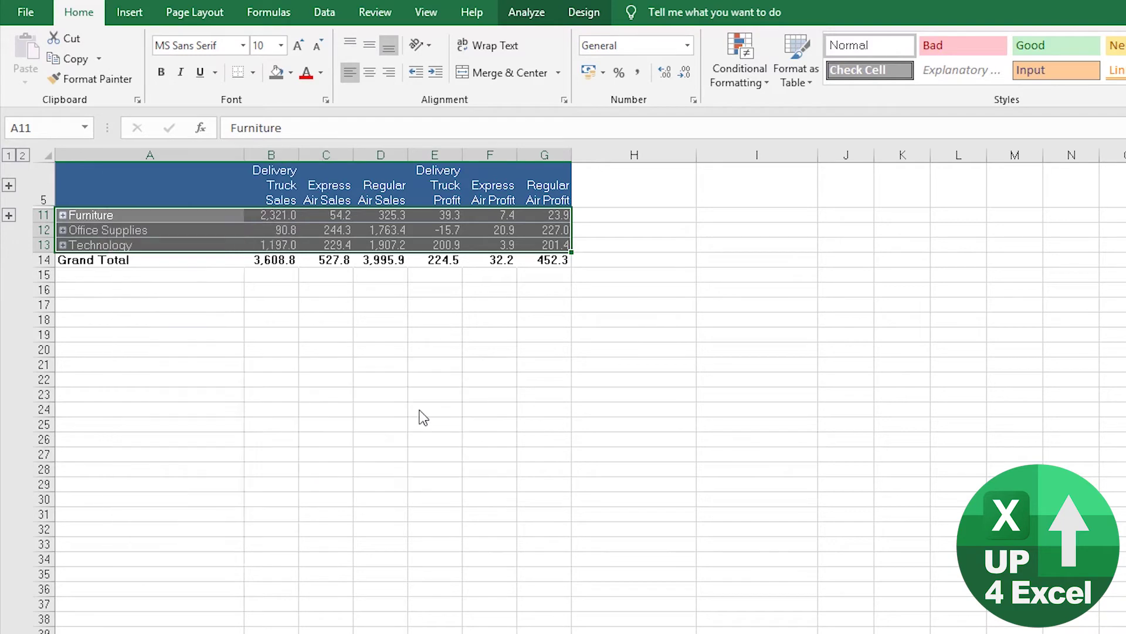
pyautogui.click(325, 367)
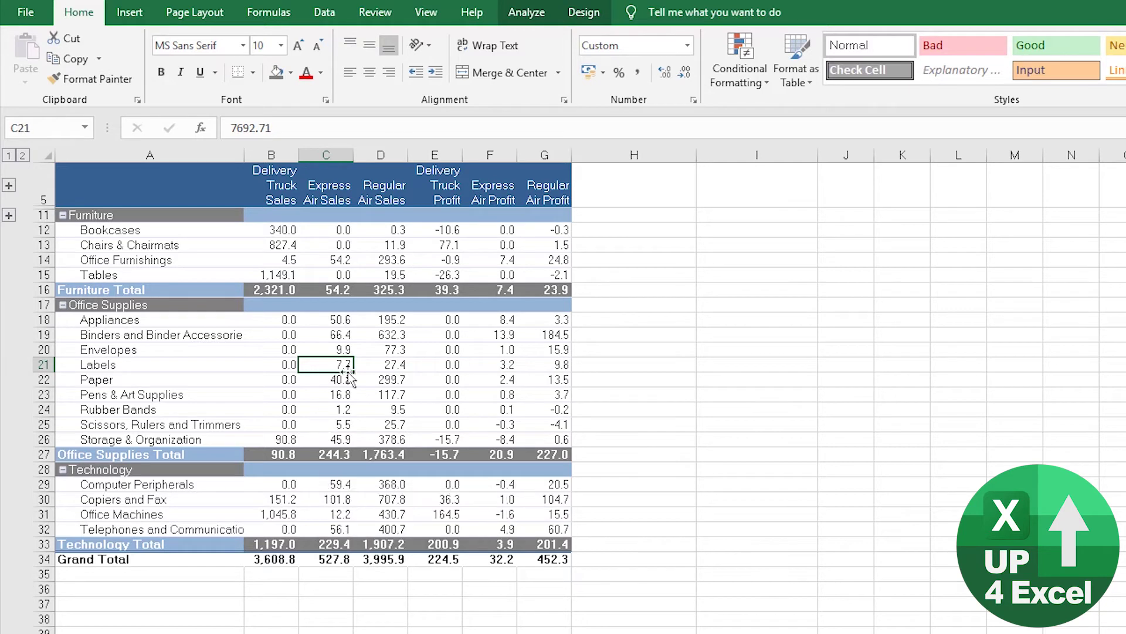
pyautogui.rightClick(404, 350)
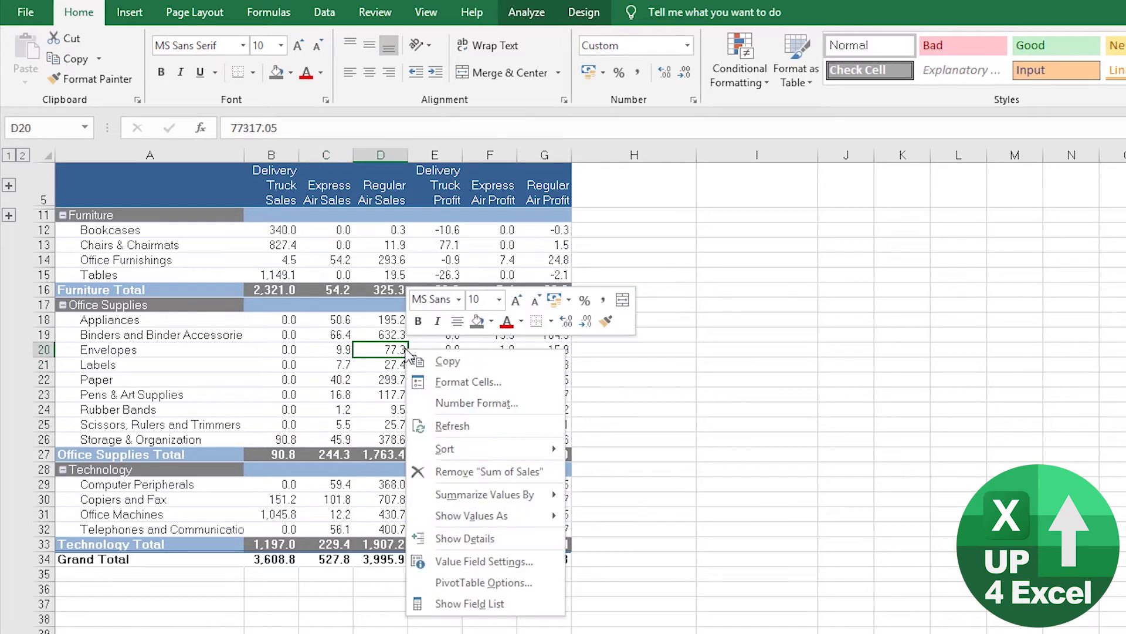
pyautogui.click(500, 427)
# Fill the Furniture, Office Supplies and Technology Total labels (A16, A27, A33) dark grey
pyautogui.click(182, 289)
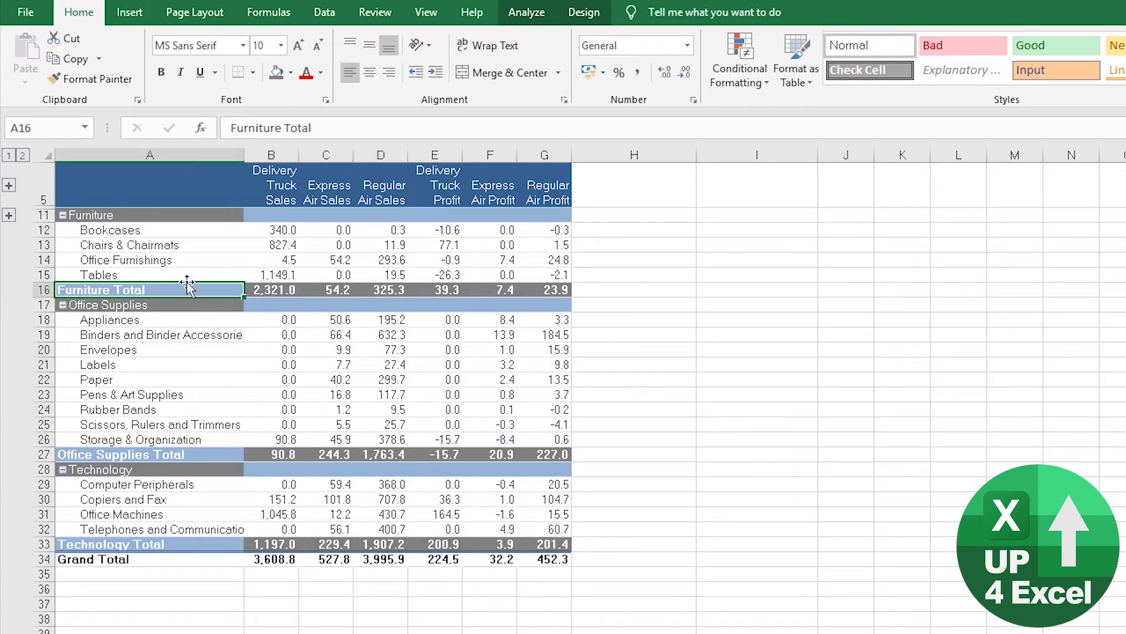
pyautogui.click(184, 282)
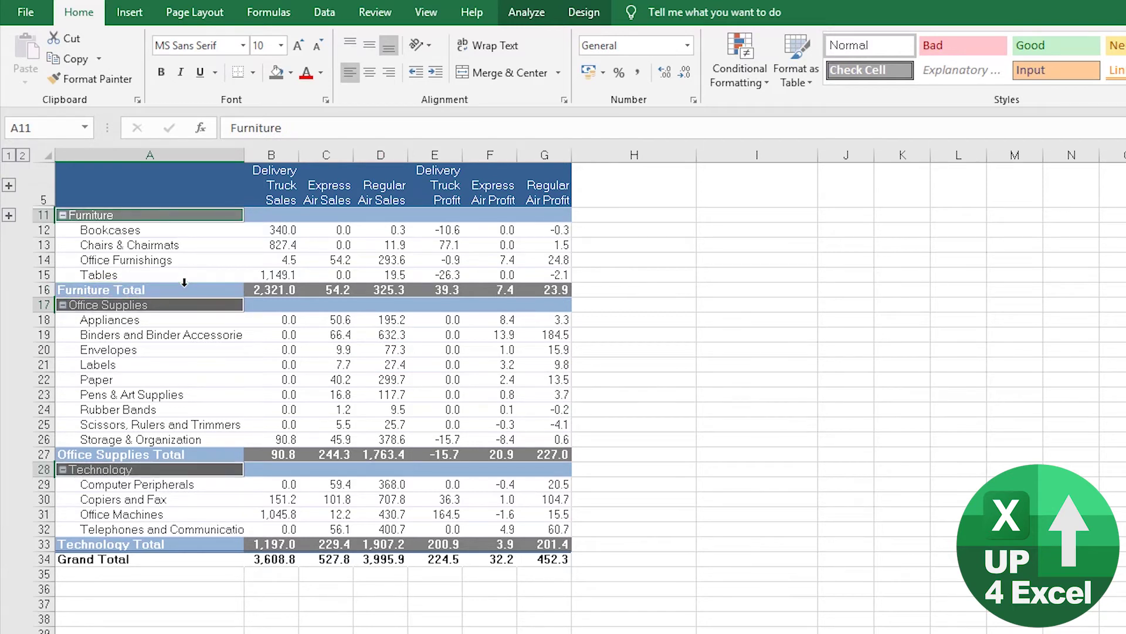
pyautogui.click(178, 290)
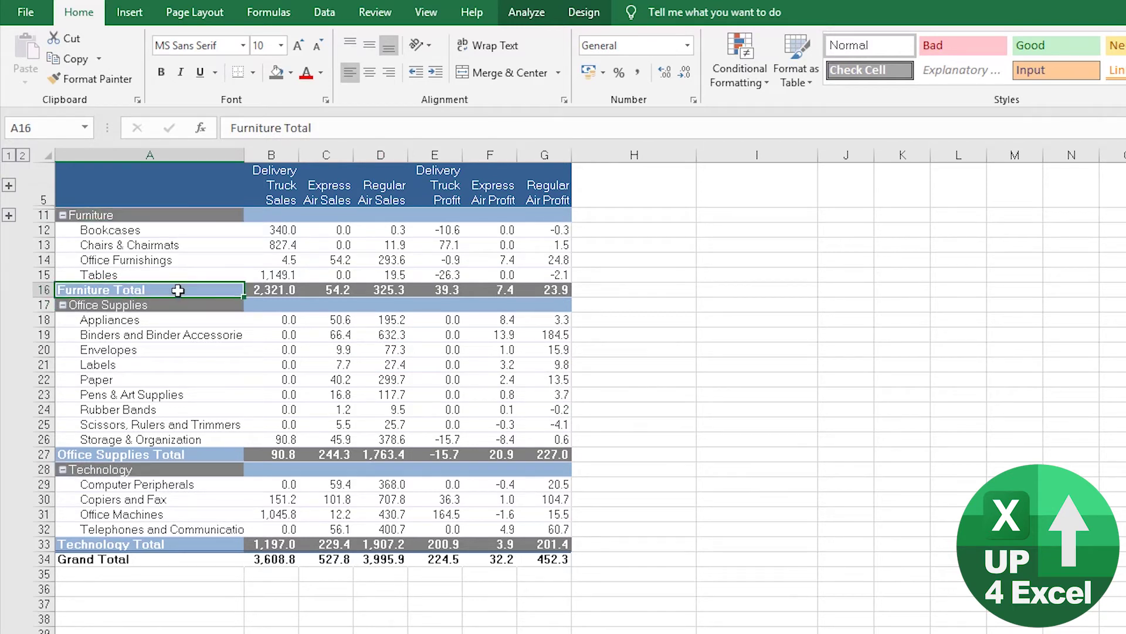
pyautogui.keyDown('ctrl'); pyautogui.click(178, 454); pyautogui.keyUp('ctrl')
pyautogui.keyDown('ctrl'); pyautogui.click(193, 546); pyautogui.keyUp('ctrl')
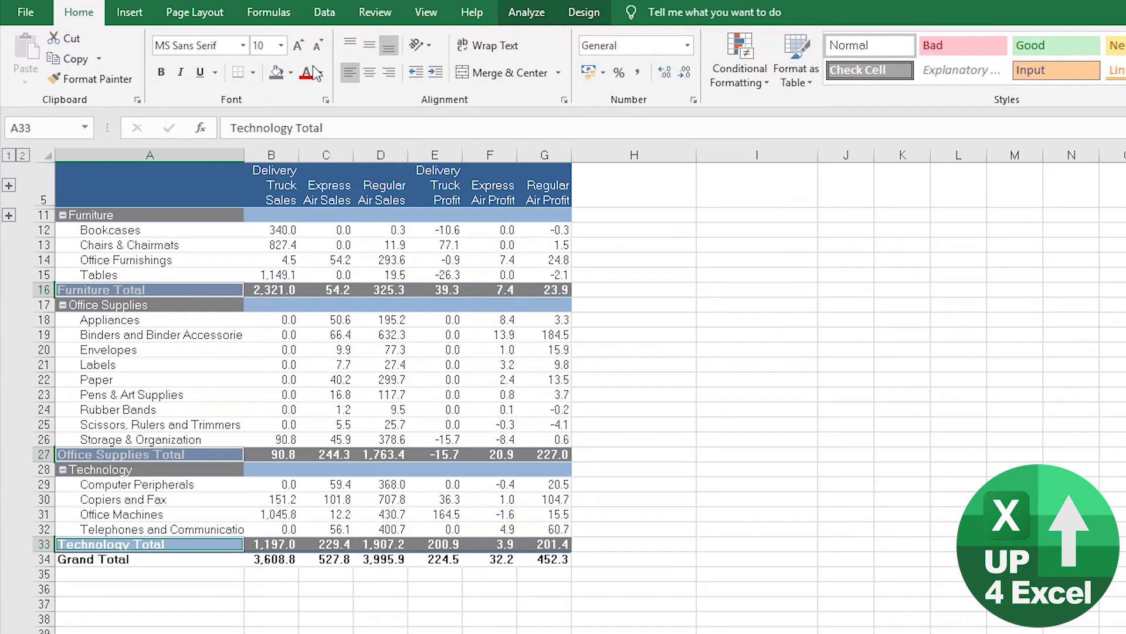
pyautogui.click(277, 73)
pyautogui.click(359, 379)
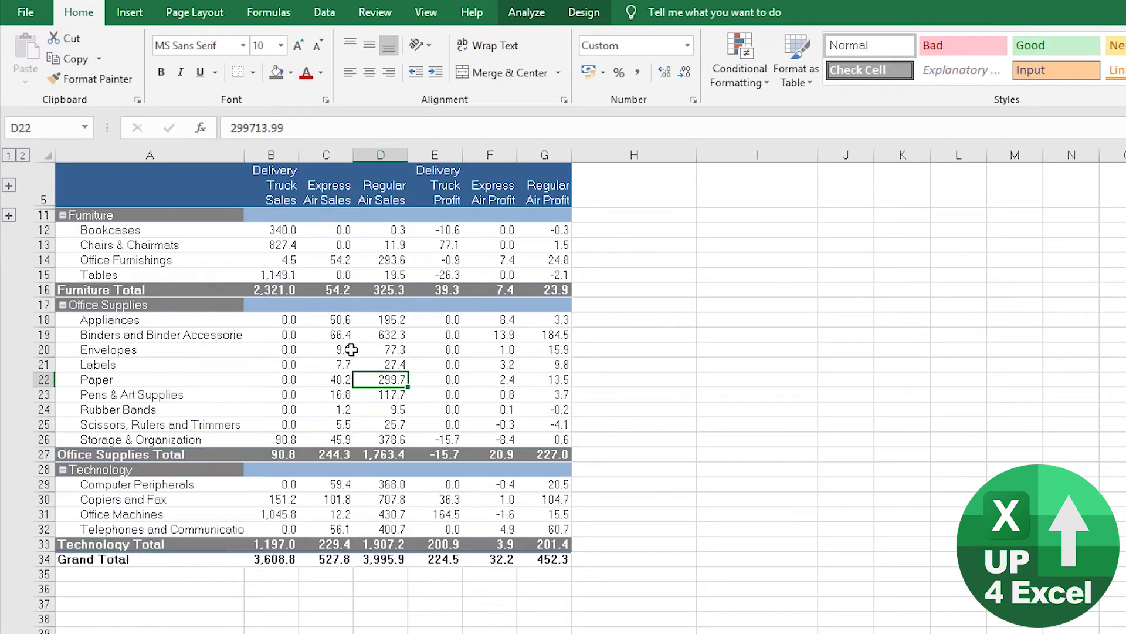
# Give the Furniture, Office Supplies and Technology category labels a light blue fill
pyautogui.click(202, 293)
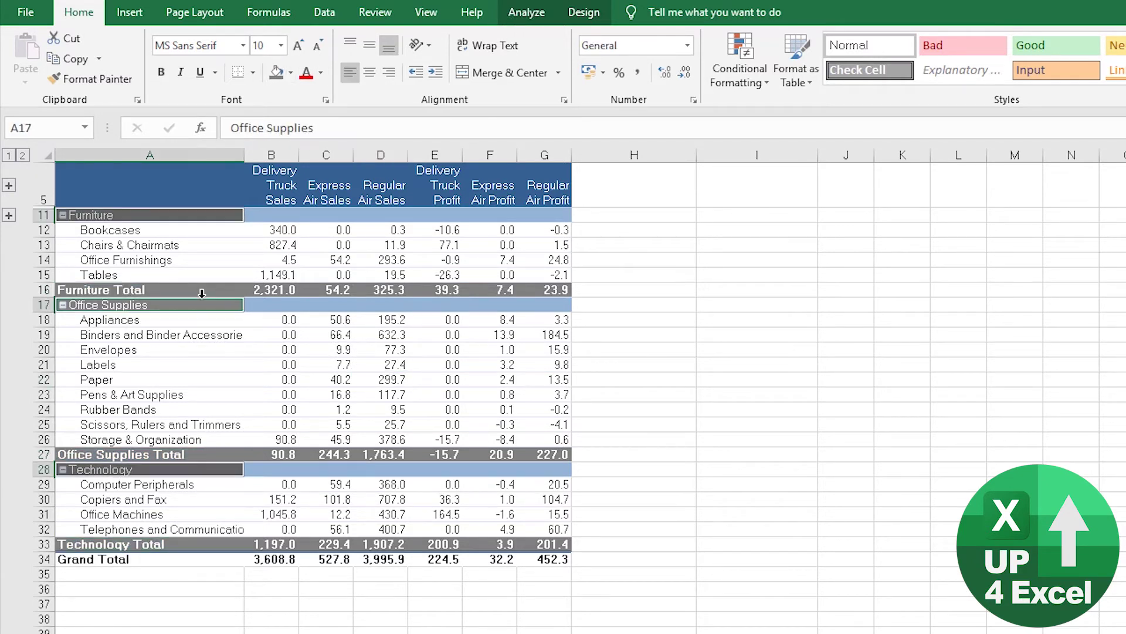
pyautogui.click(291, 73)
pyautogui.click(331, 144)
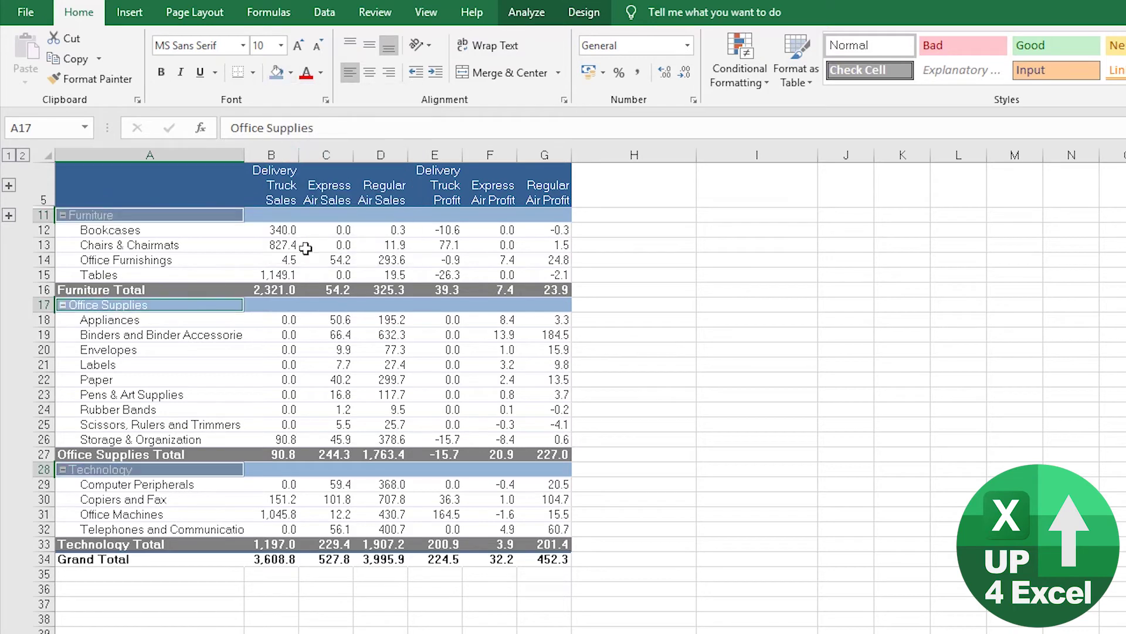
pyautogui.click(305, 261)
pyautogui.rightClick(298, 364)
pyautogui.moveTo(88, 558); pyautogui.dragTo(564, 557)
pyautogui.click(584, 12)
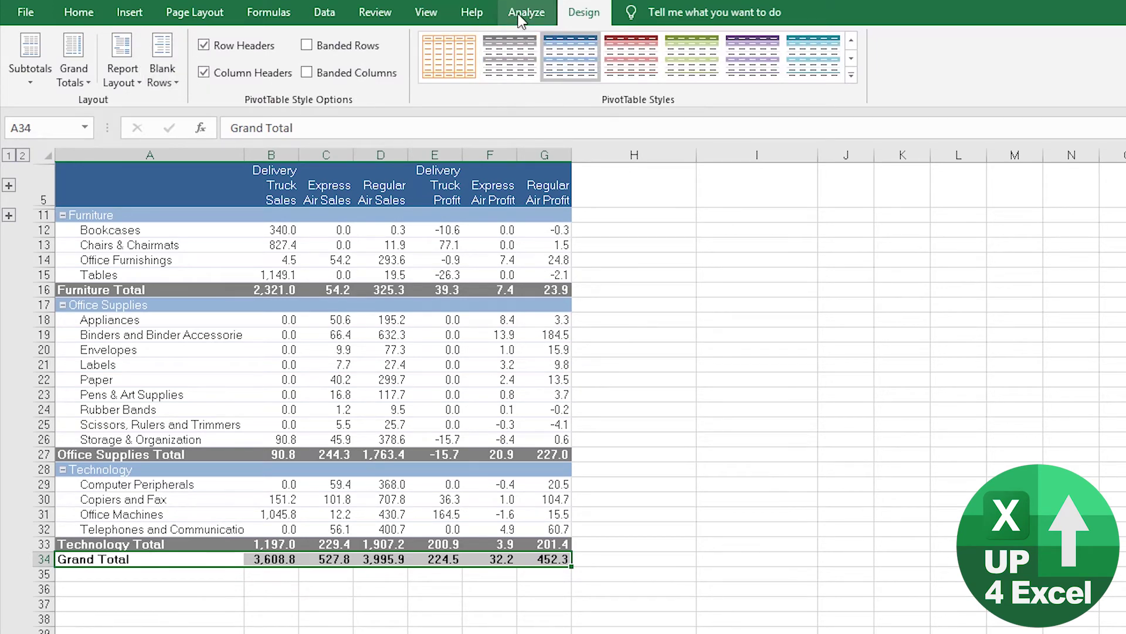
# Fill the Grand Total row with Blue, Accent 1, Darker 25% and make its text white
pyautogui.click(78, 12)
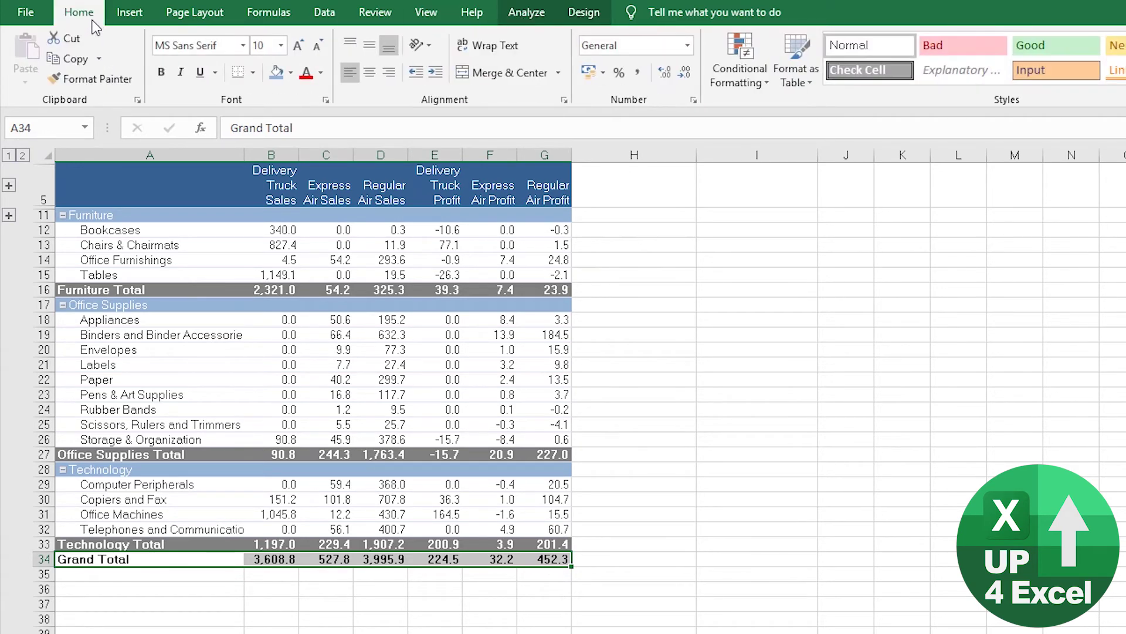
pyautogui.click(290, 74)
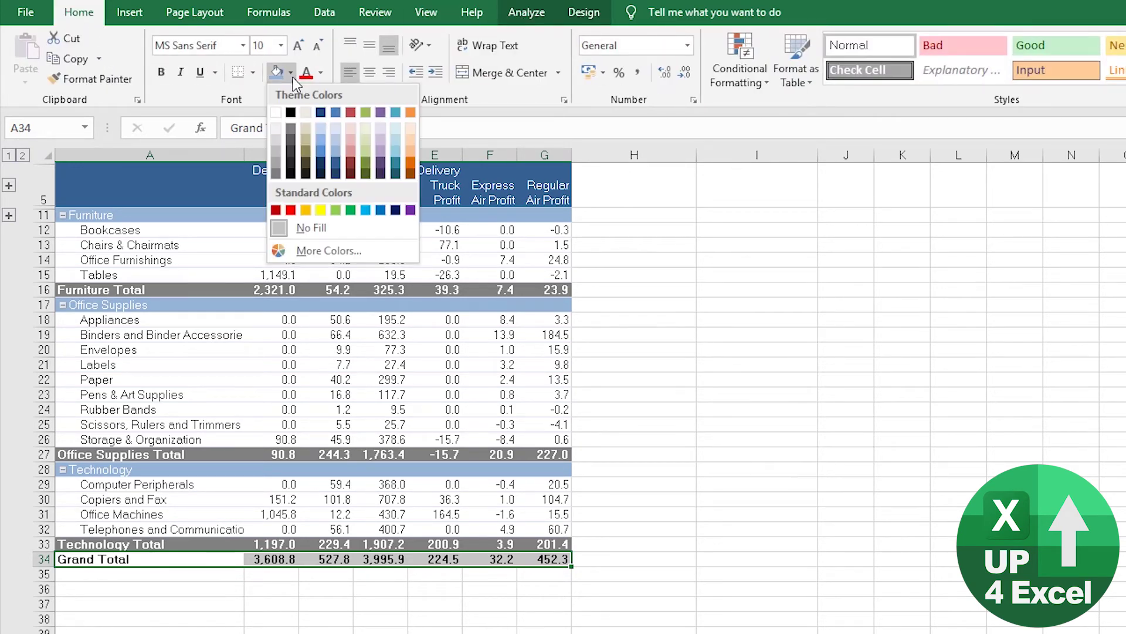
pyautogui.click(335, 160)
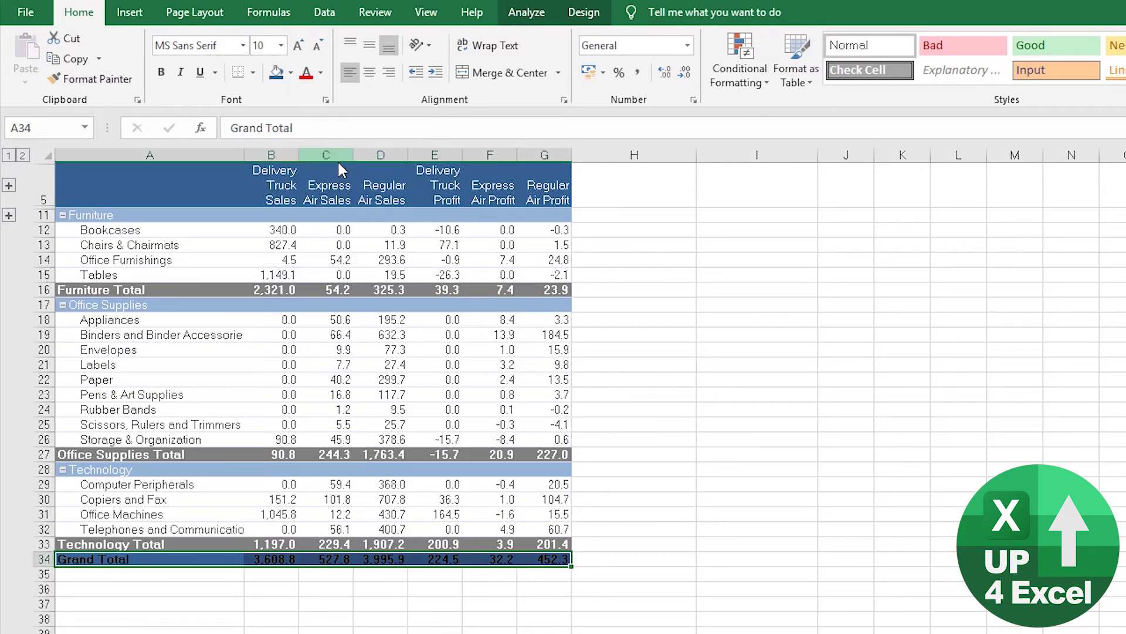
pyautogui.click(321, 73)
pyautogui.click(311, 122)
# Make the header labels in B5:G5 bold
pyautogui.click(367, 329)
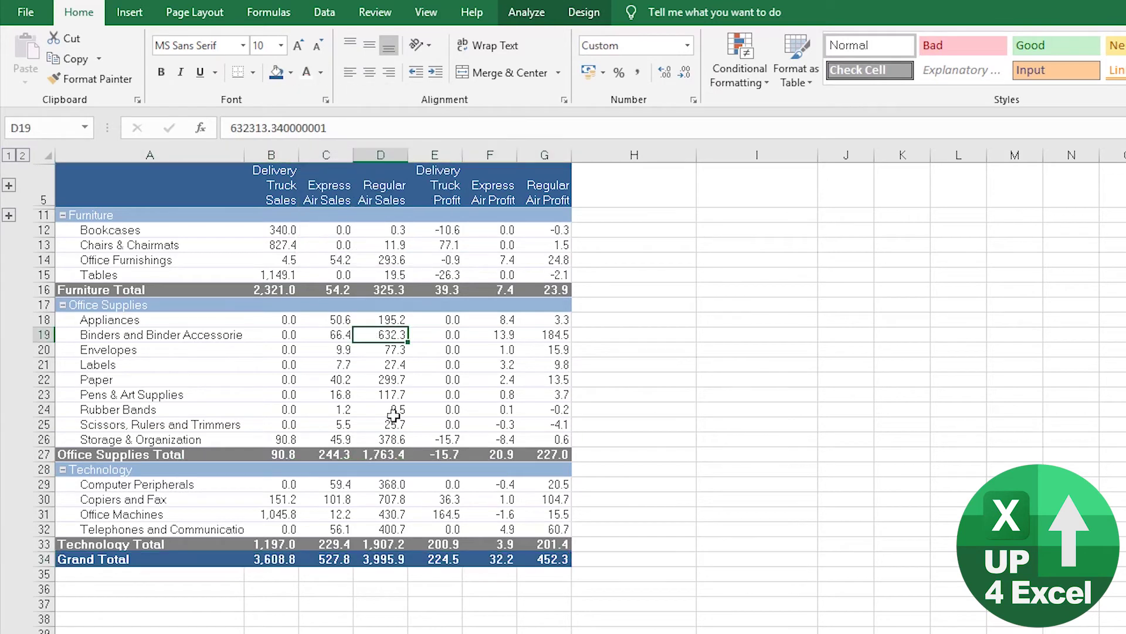
pyautogui.moveTo(271, 185); pyautogui.dragTo(542, 189)
pyautogui.hotkey('ctrl', 'b')
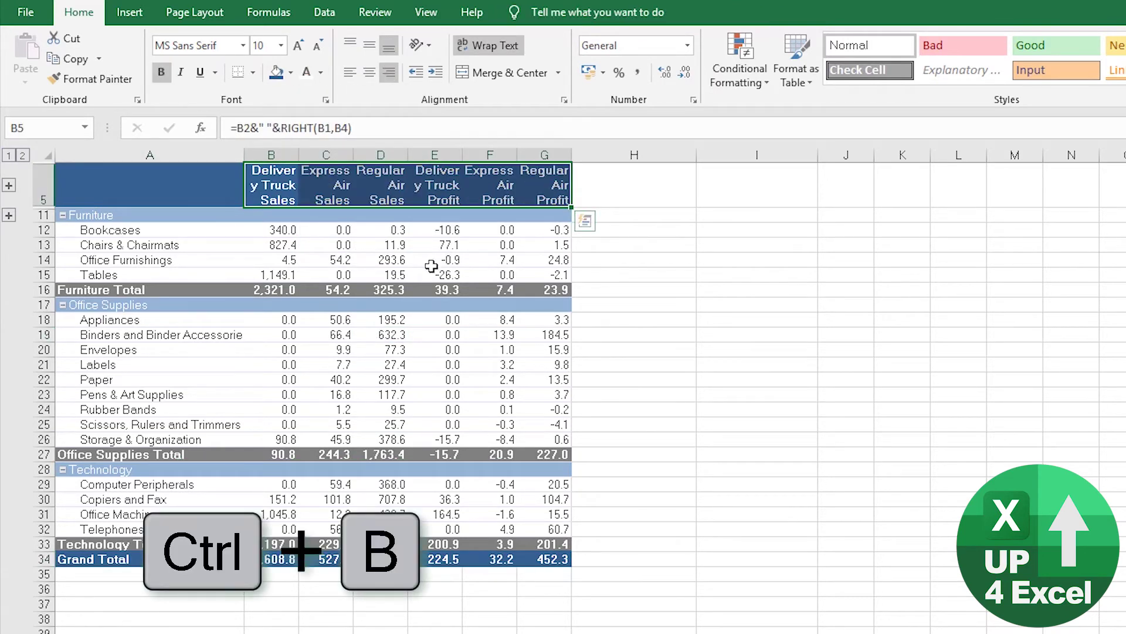
# Widen columns B to G so the headers wrap evenly, then refresh the pivot
pyautogui.moveTo(272, 154); pyautogui.dragTo(522, 154)
pyautogui.click(343, 394)
pyautogui.rightClick(411, 348)
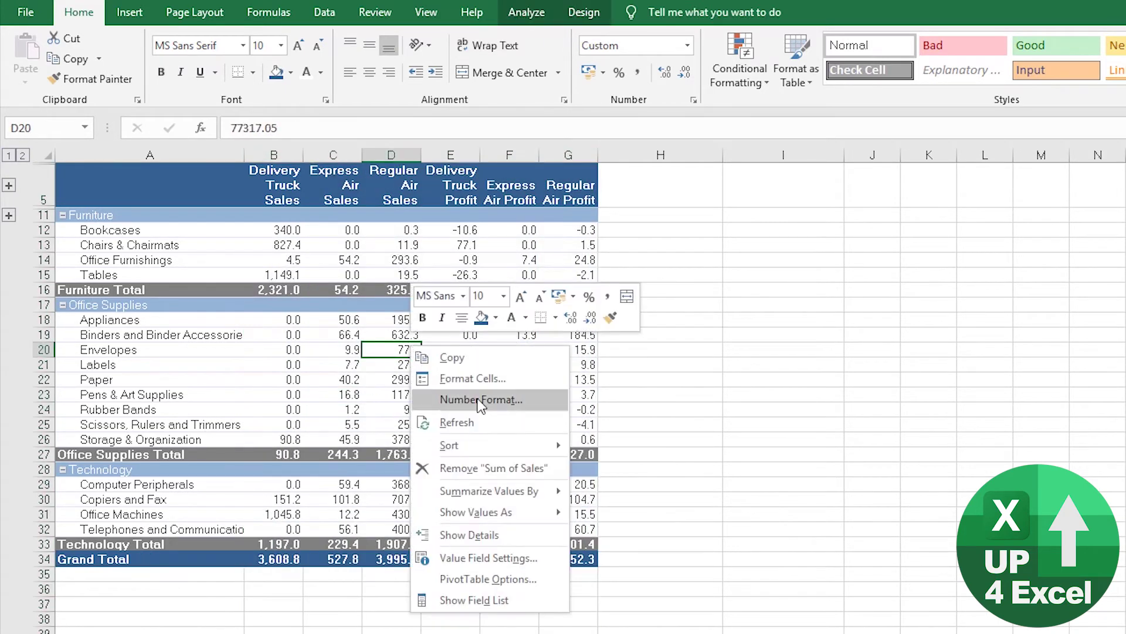
pyautogui.click(474, 427)
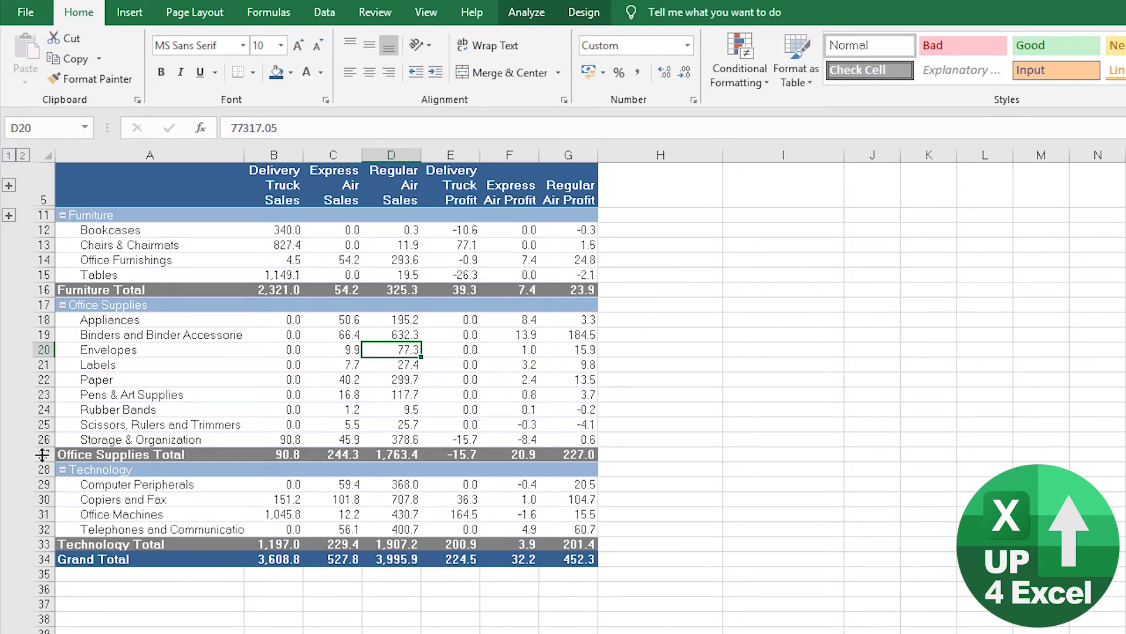
# Turn off the pivot table's +/- expand/collapse buttons on the category rows
pyautogui.click(526, 13)
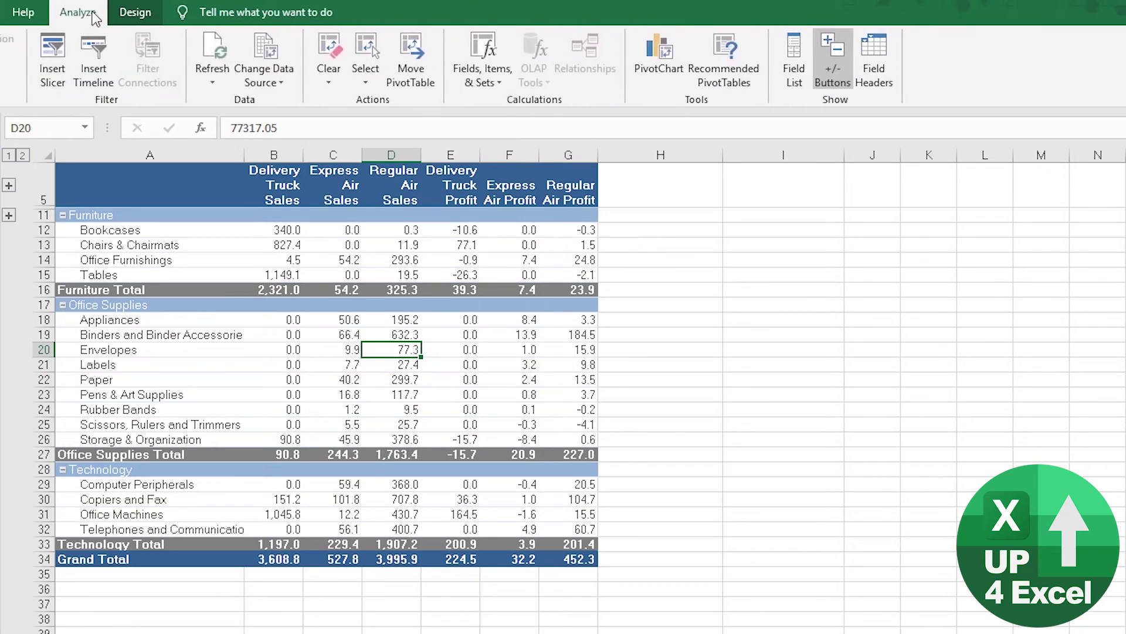
pyautogui.click(792, 68)
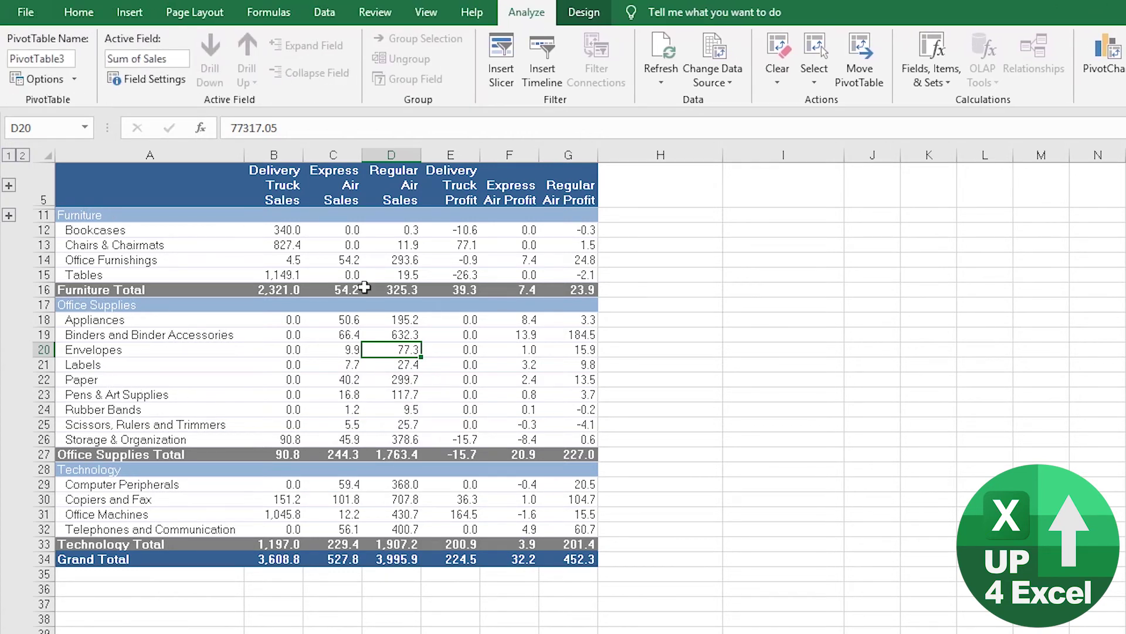
pyautogui.moveTo(341, 389)
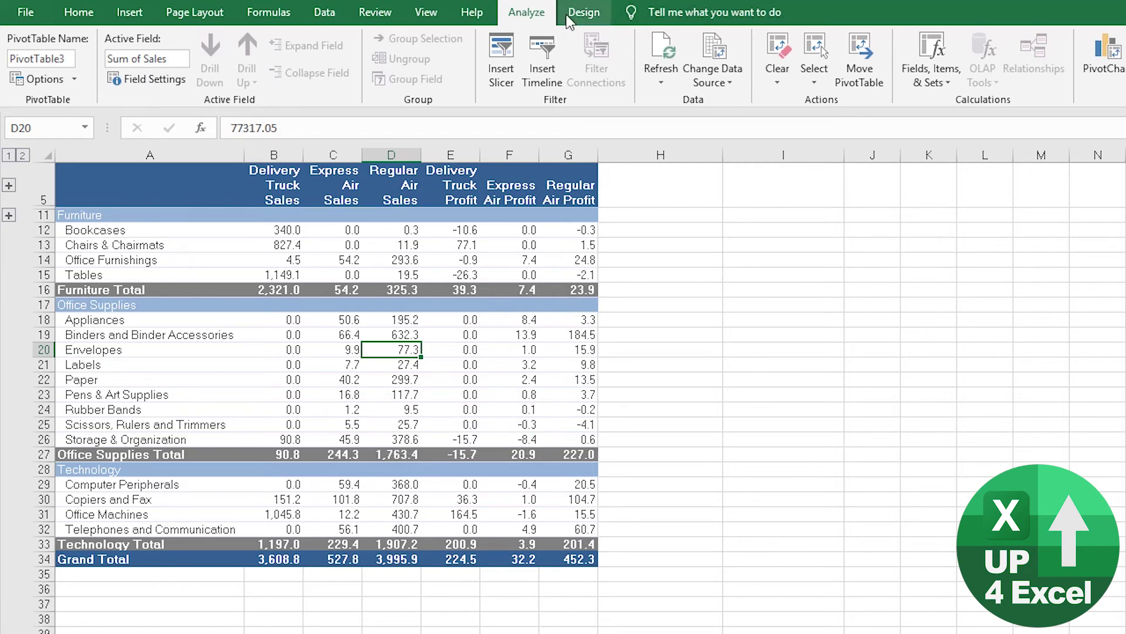
# Insert a blank line after each category item in the pivot table
pyautogui.click(584, 12)
pyautogui.click(162, 73)
pyautogui.click(265, 112)
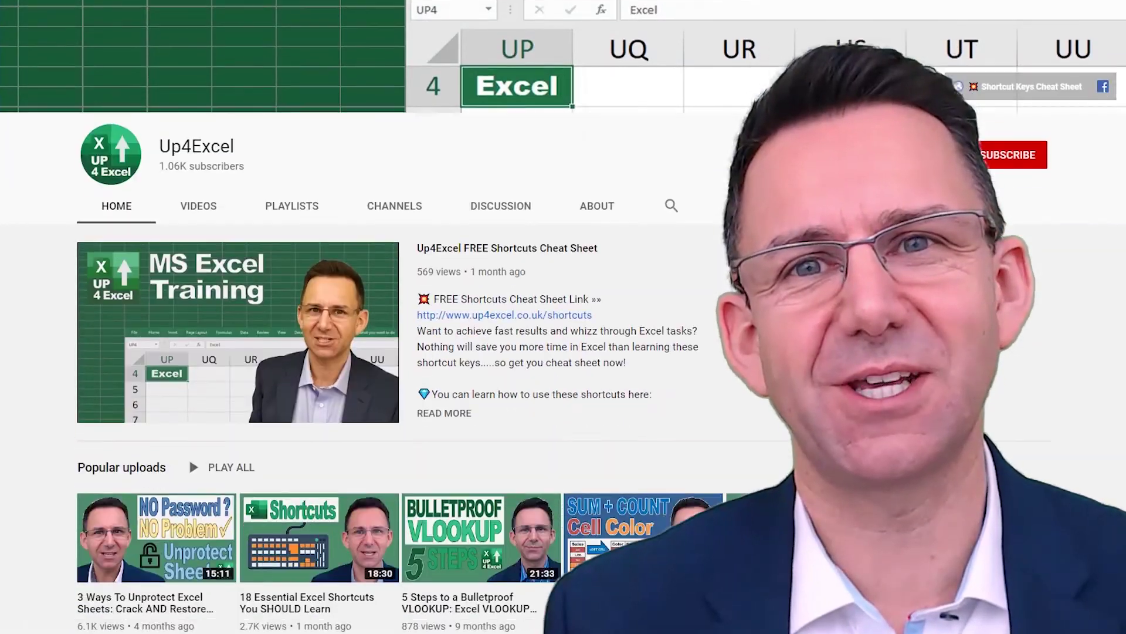
# Move from the Up4Excel channel's Videos tab to its Playlists page
pyautogui.scroll(-10, 387, 352)
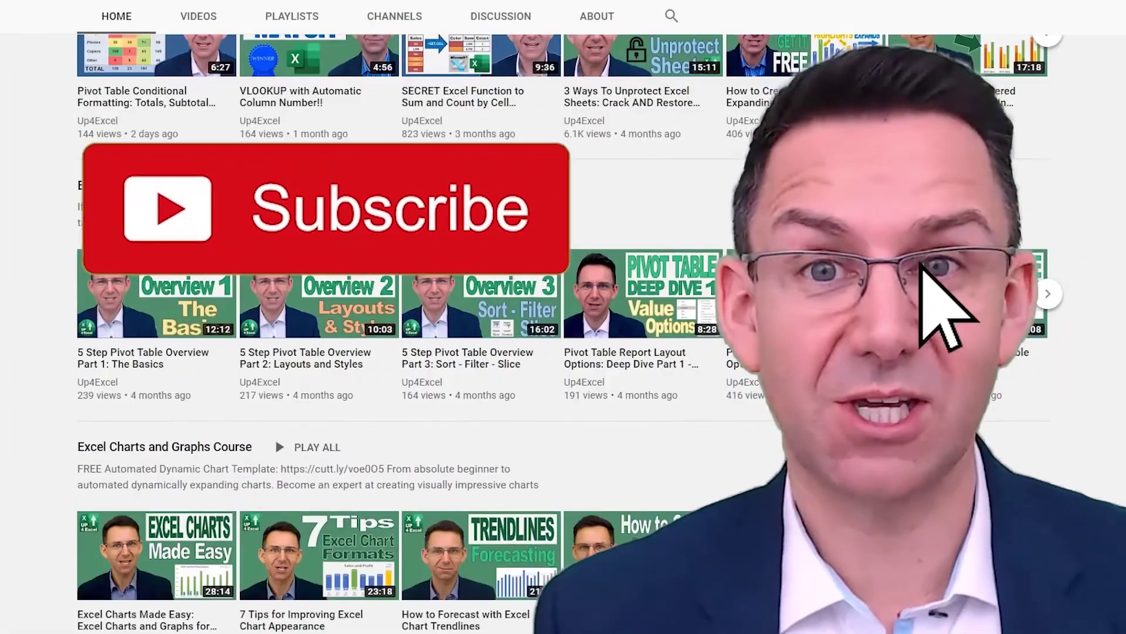
pyautogui.scroll(2, 387, 352)
pyautogui.click(199, 17)
pyautogui.scroll(-6, 465, 298)
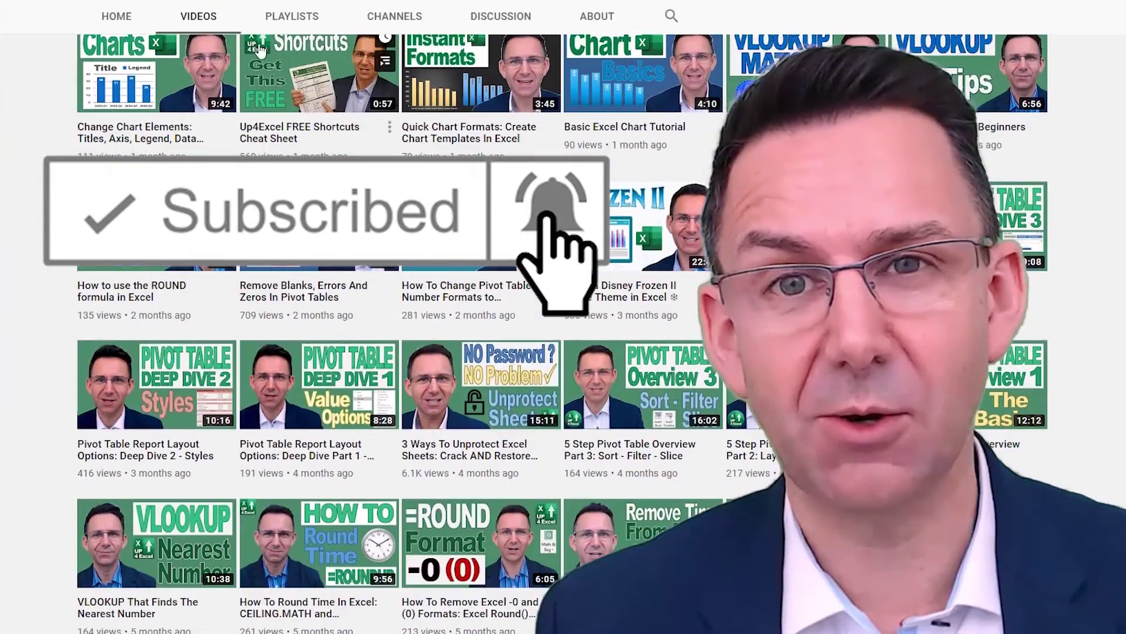
pyautogui.click(292, 15)
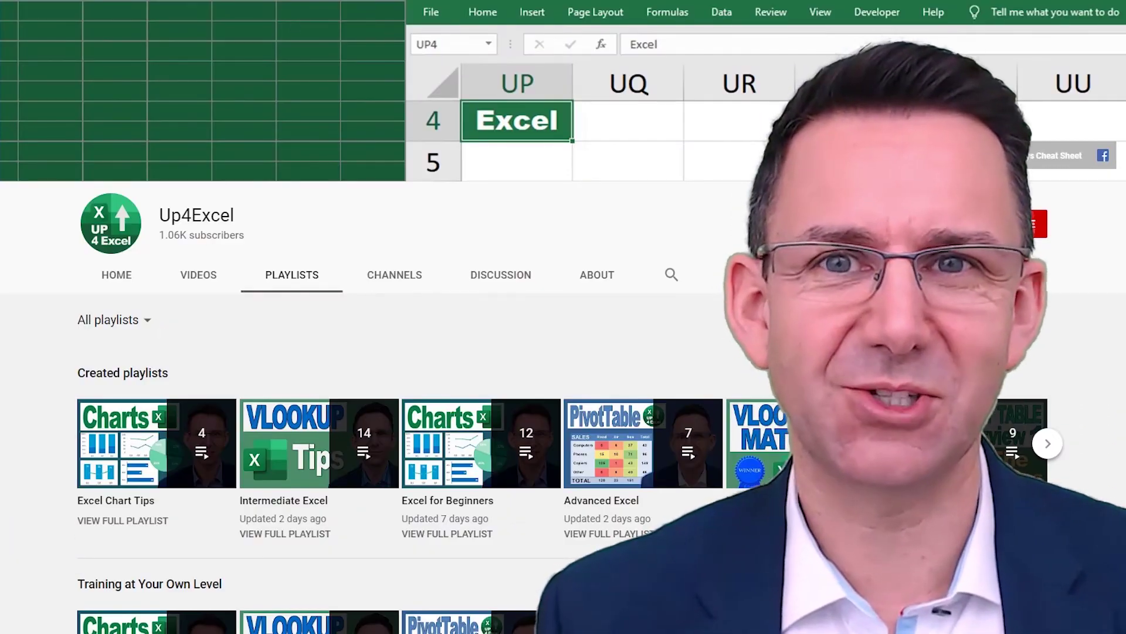